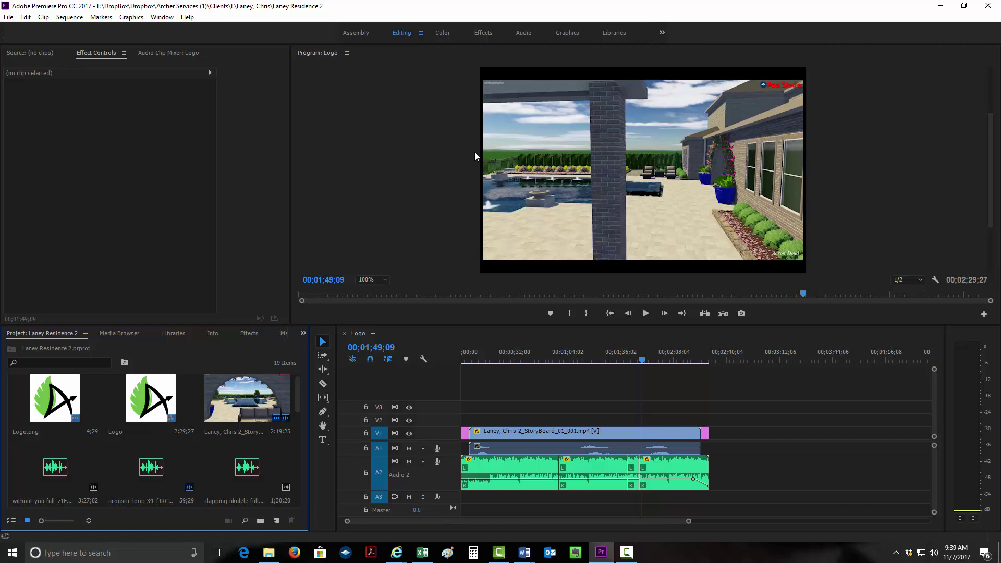
Step: Delete the storyboard video clip from track V1 and remove its source video from the project
left_click(530, 433)
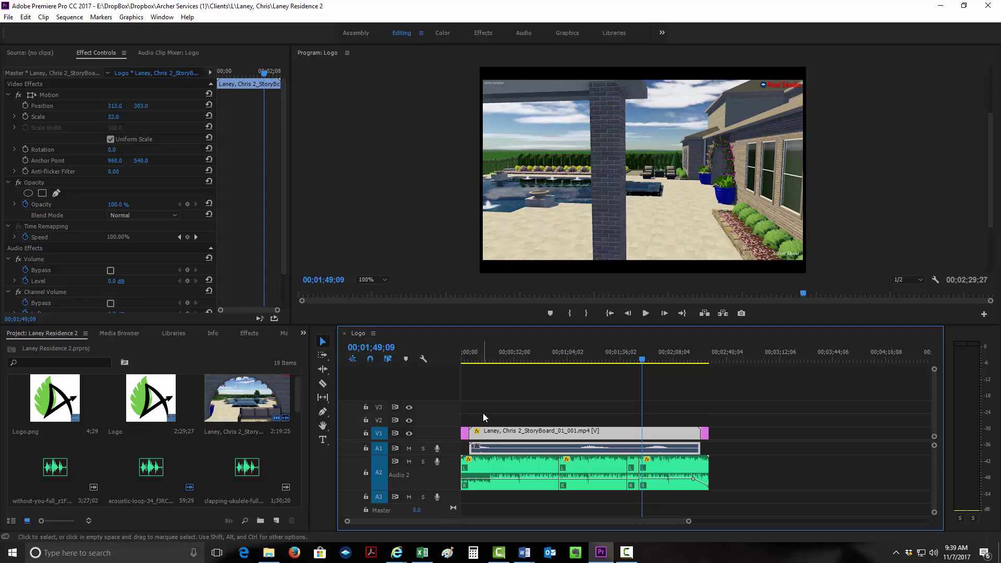
key("Delete")
left_click(213, 407)
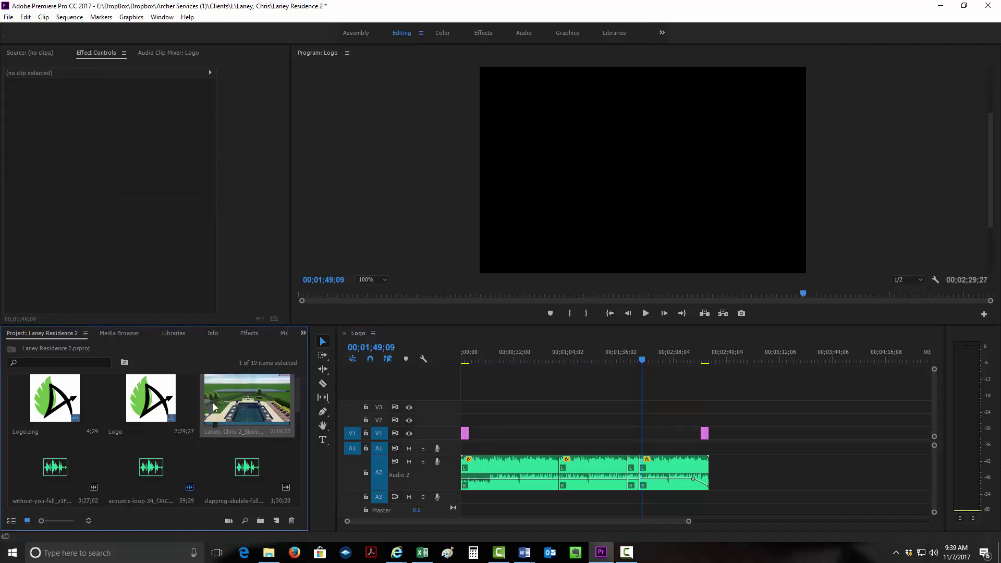
key("Delete")
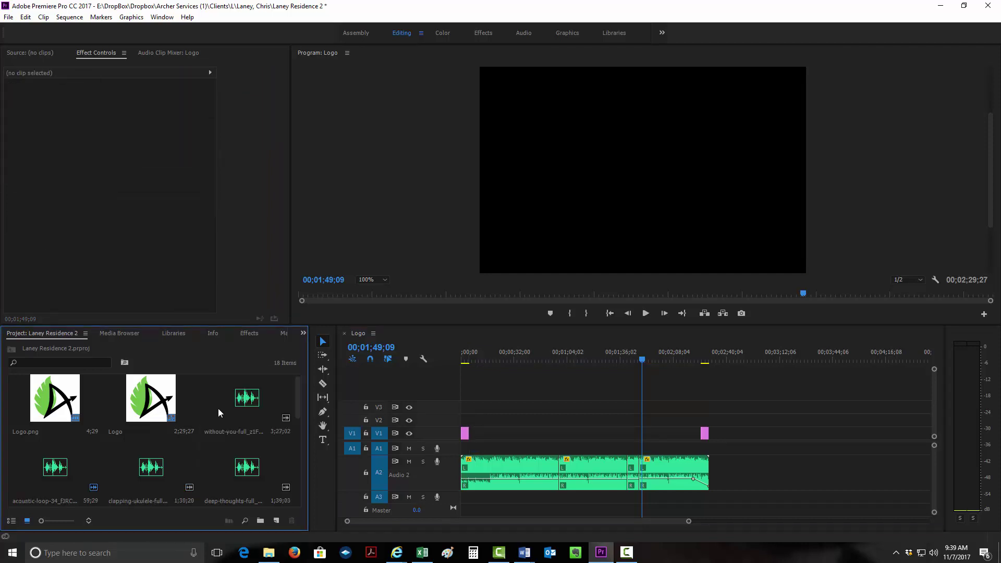
Step: Switch to File Explorer and open the Projects folder under C:\StructureStudios\SE3D20
left_click(276, 556)
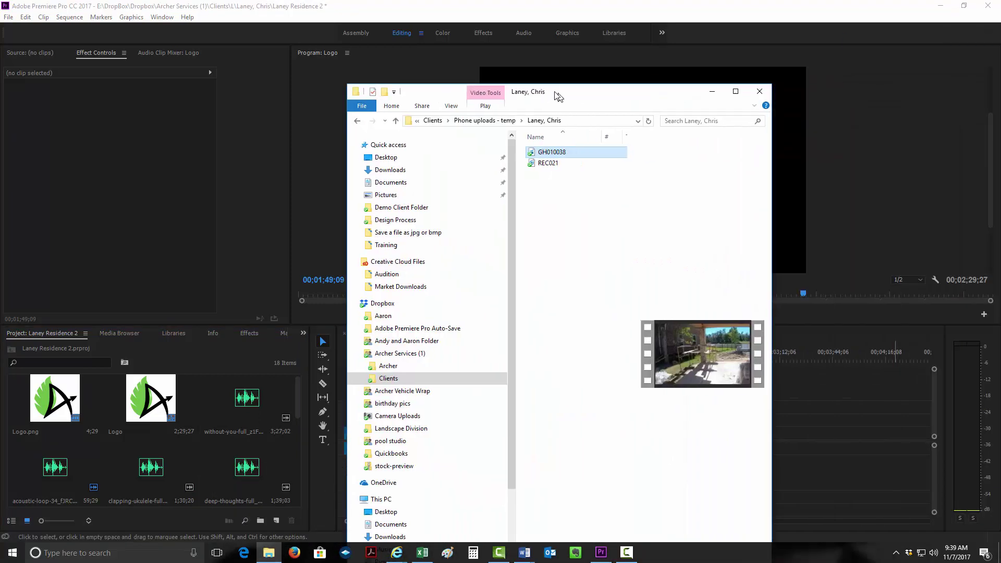
double_click(554, 92)
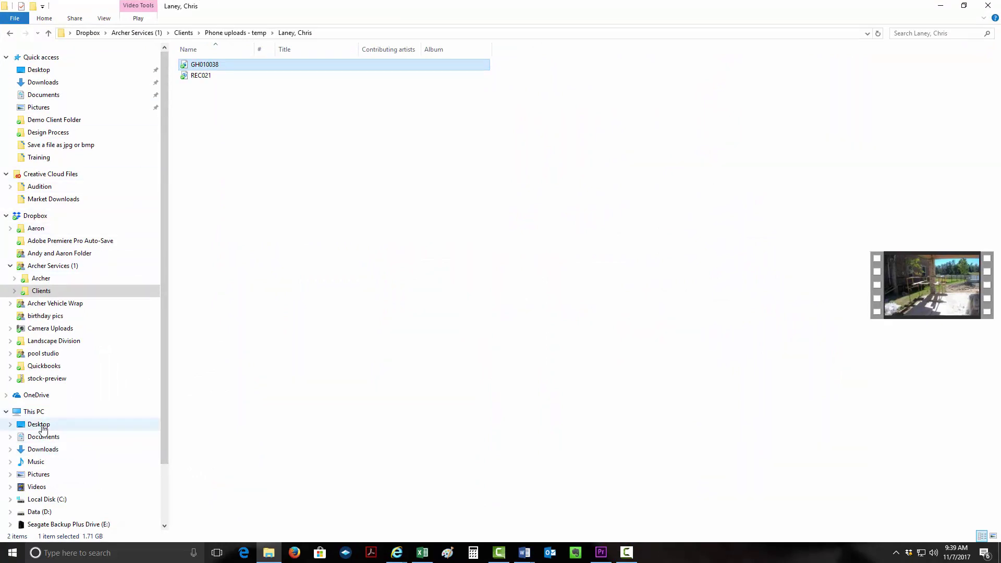
left_click(52, 500)
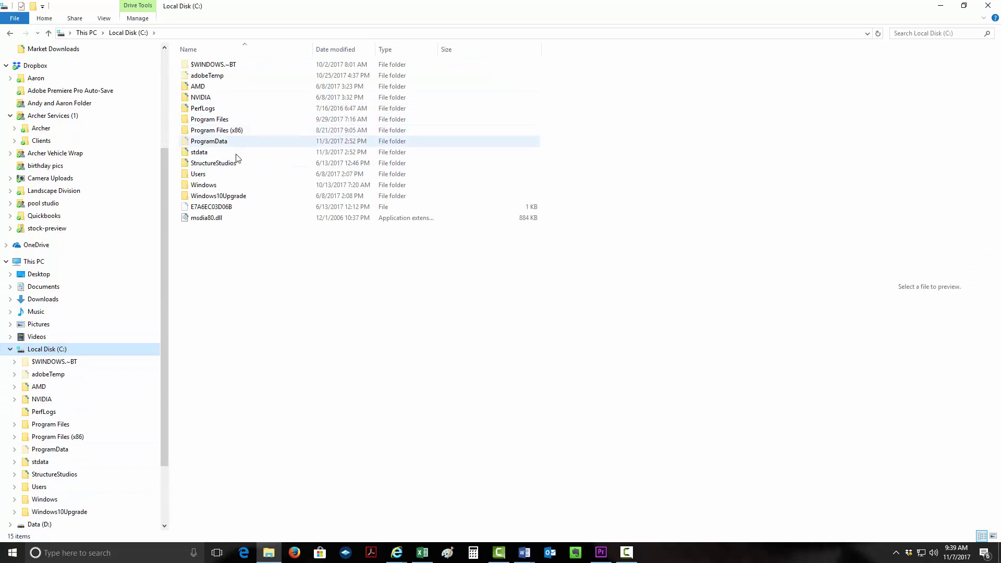
double_click(234, 163)
double_click(242, 67)
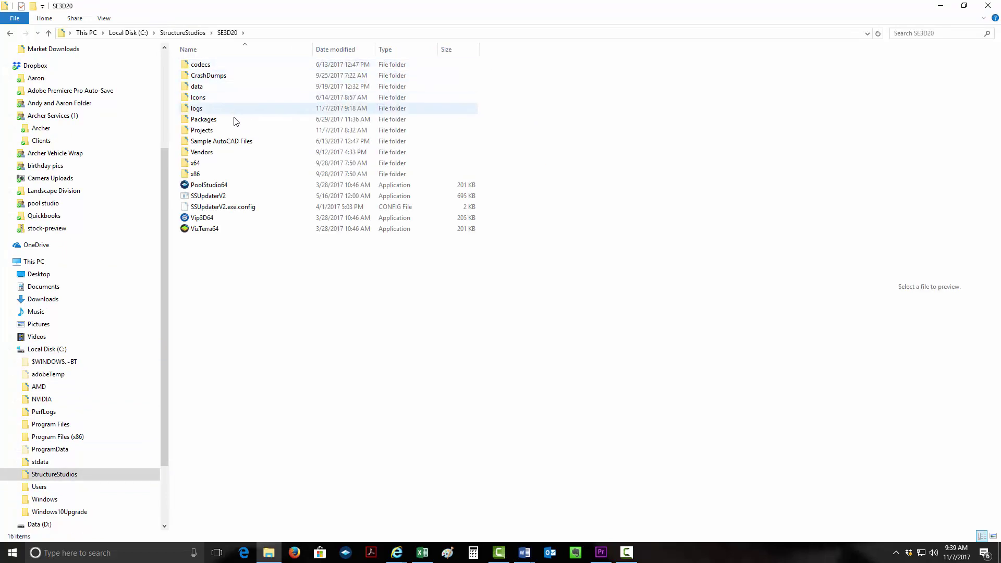
double_click(223, 131)
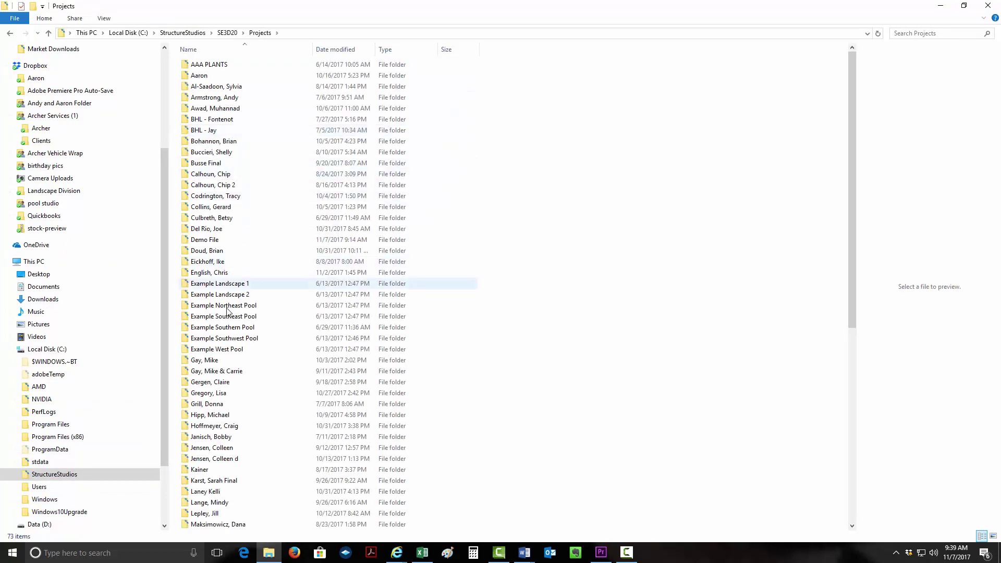
Step: Find the client's project folder in Projects and open its videos subfolder
scroll(228, 318, "down", 1)
scroll(238, 281, "up", 1)
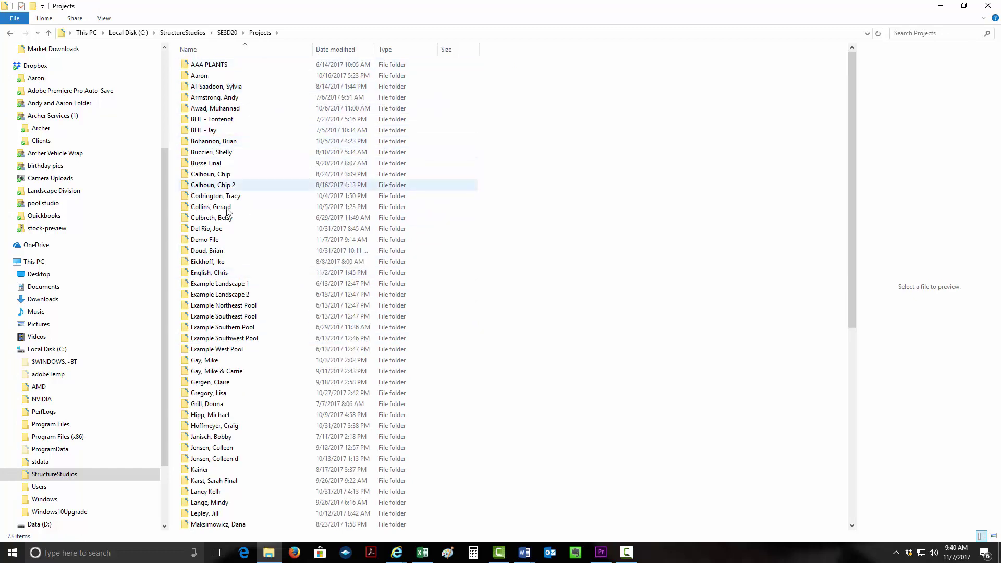
double_click(224, 239)
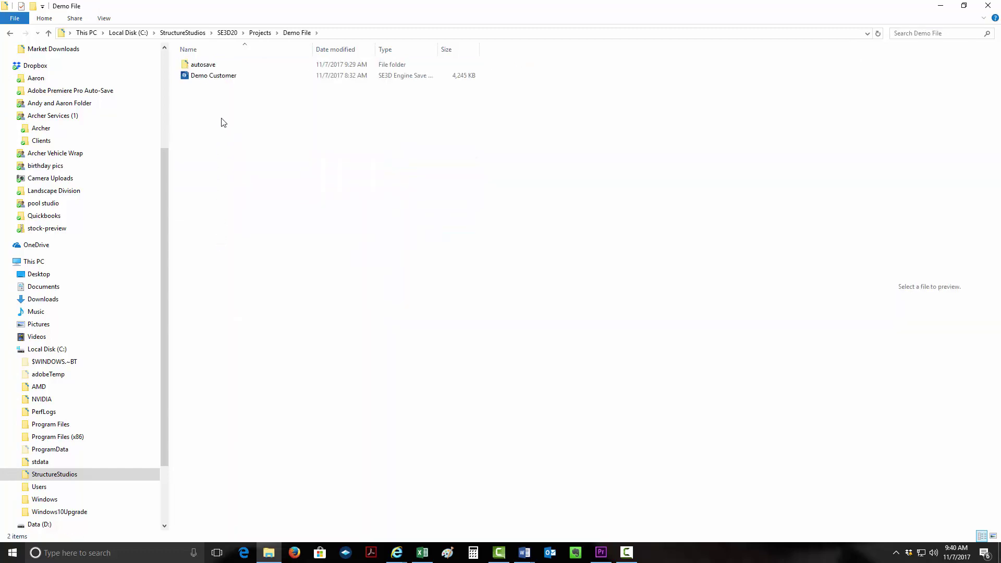
left_click(260, 33)
scroll(250, 401, "down", 1)
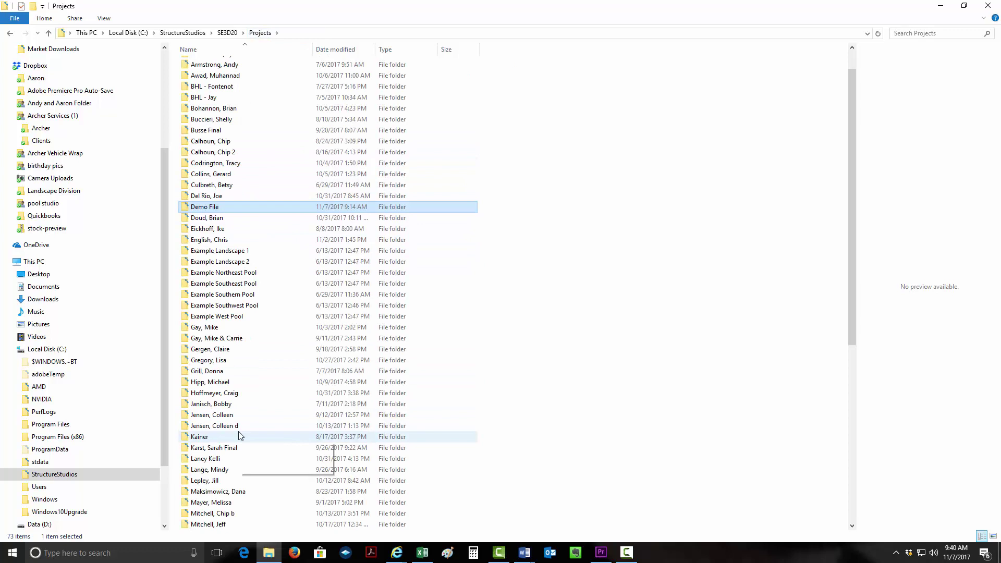
double_click(216, 461)
double_click(220, 89)
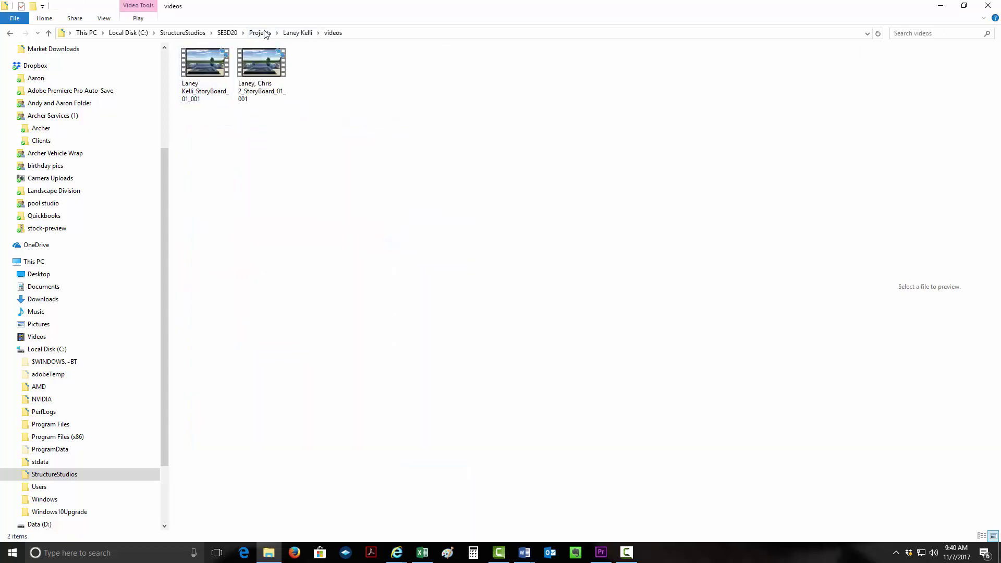
Step: Import the client's 2_StoryBoard_01_001 video into the Premiere project and place it on track V1 between the opening and closing clips
left_click_drag(270, 11, 1000, 125)
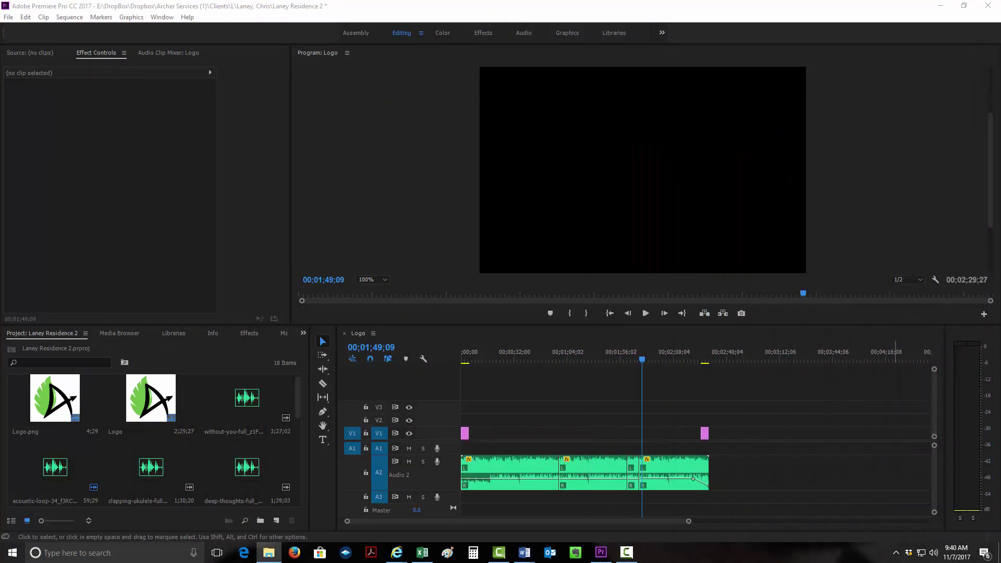
left_click_drag(919, 243, 172, 444)
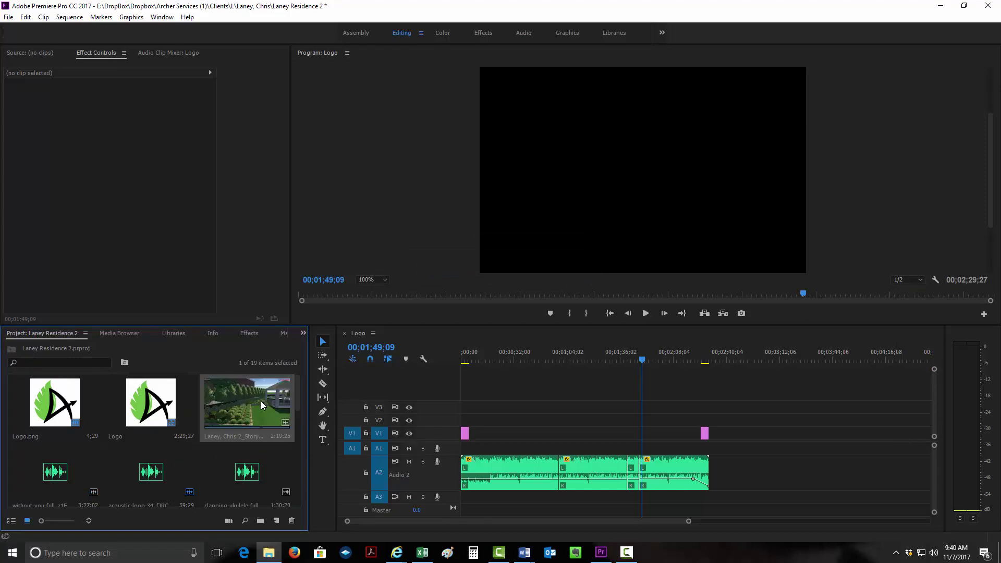
left_click_drag(261, 401, 473, 433)
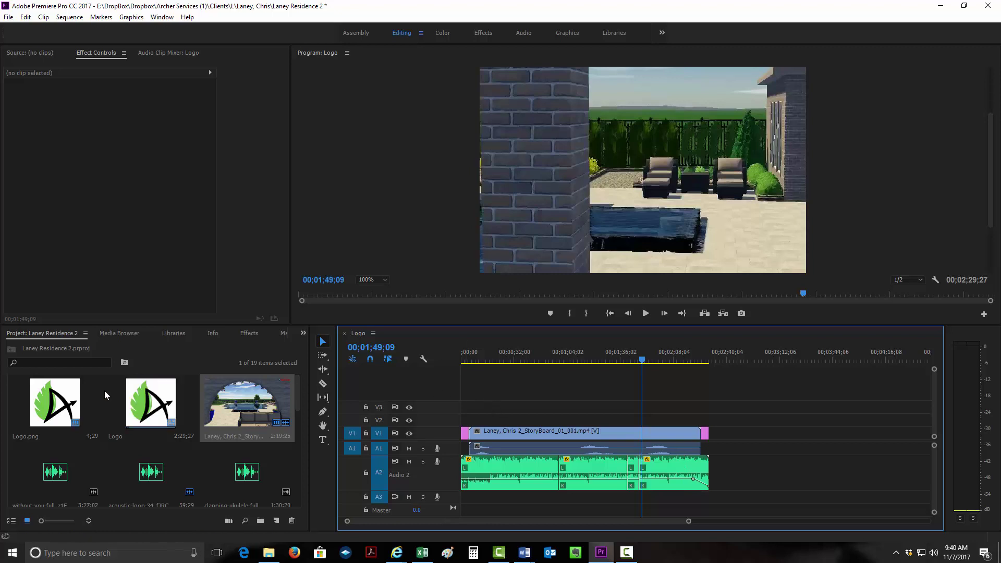
Step: Replace the opening clip on track V1 with Logo.png, placed at the start of the sequence directly before the storyboard video
left_click_drag(59, 407, 467, 424)
left_click(468, 425)
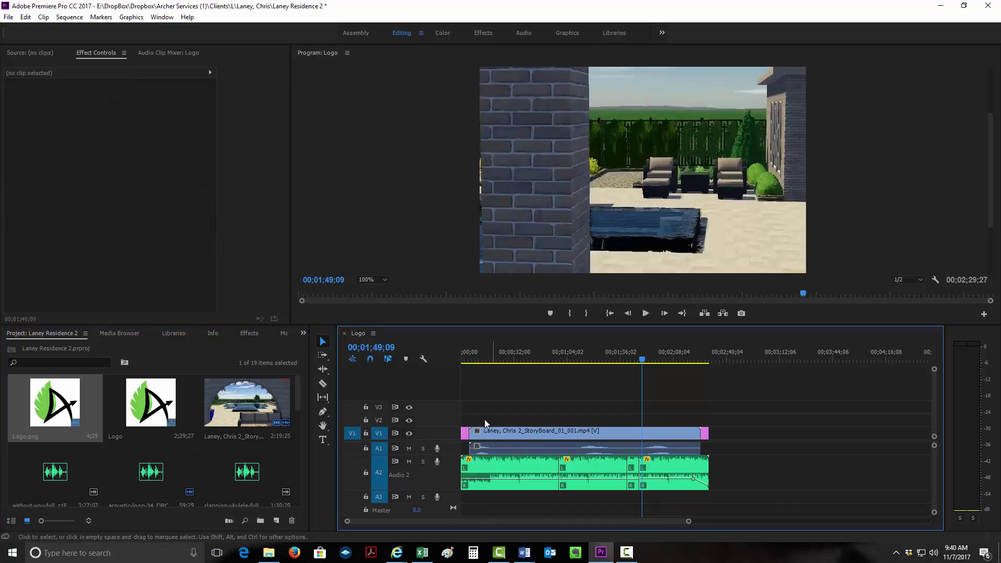
left_click_drag(464, 420, 465, 436)
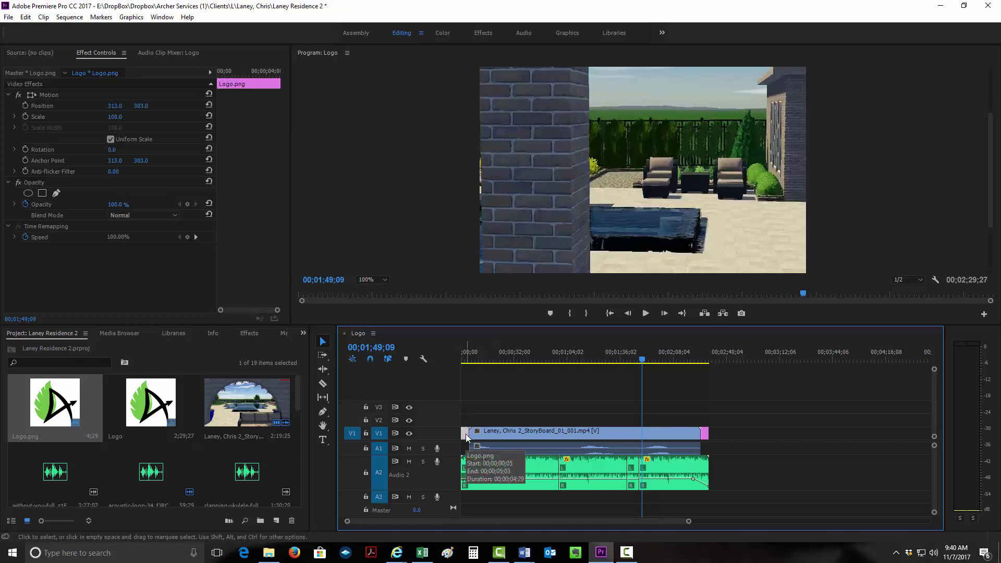
key("Delete")
left_click_drag(48, 396, 475, 427)
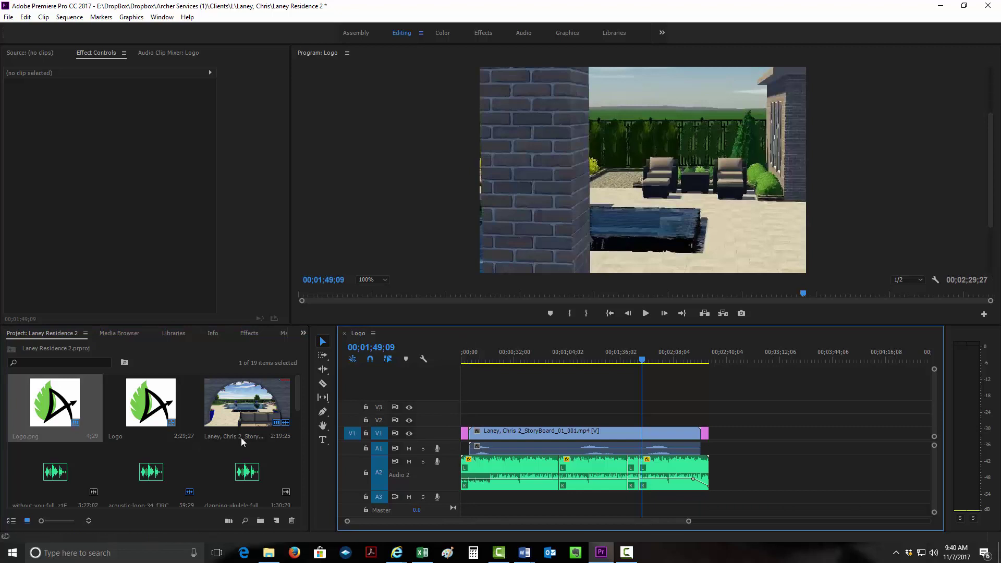
Step: Replace the closing clip on track V1 with Closing Page.jpg, placed directly after the storyboard video
scroll(241, 437, "down", 5)
left_click(61, 467)
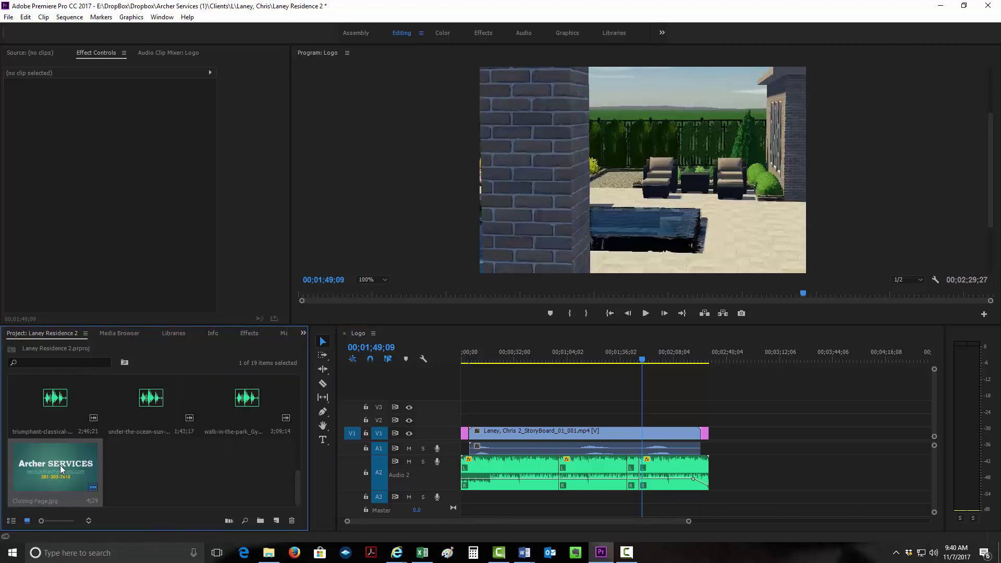
left_click_drag(61, 465, 709, 423)
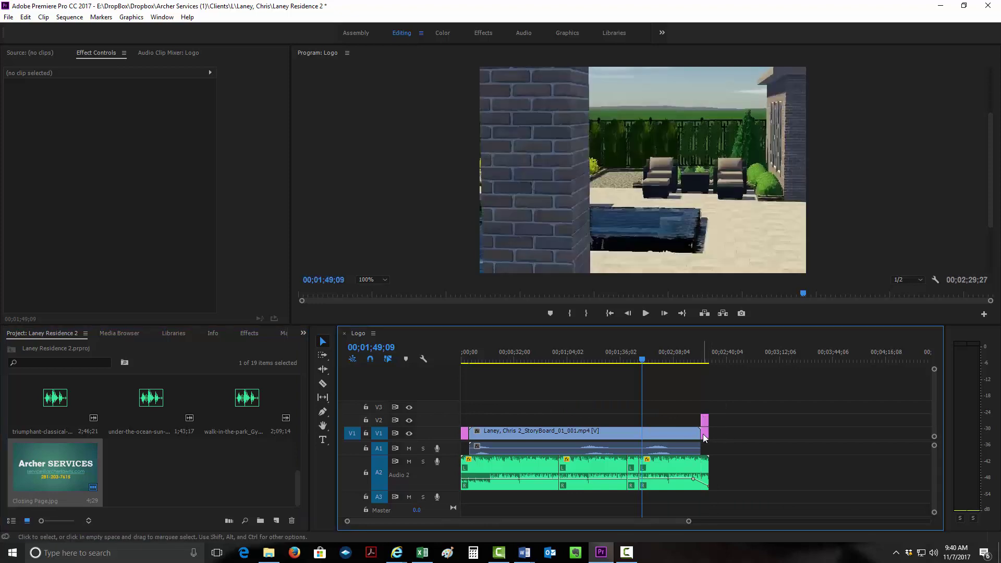
left_click(704, 435)
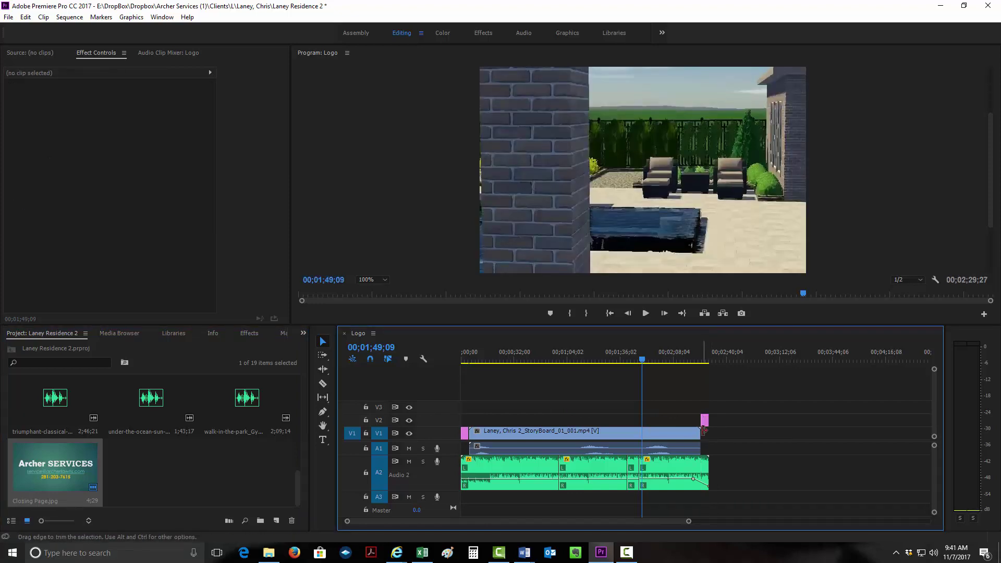
left_click_drag(705, 420, 708, 428)
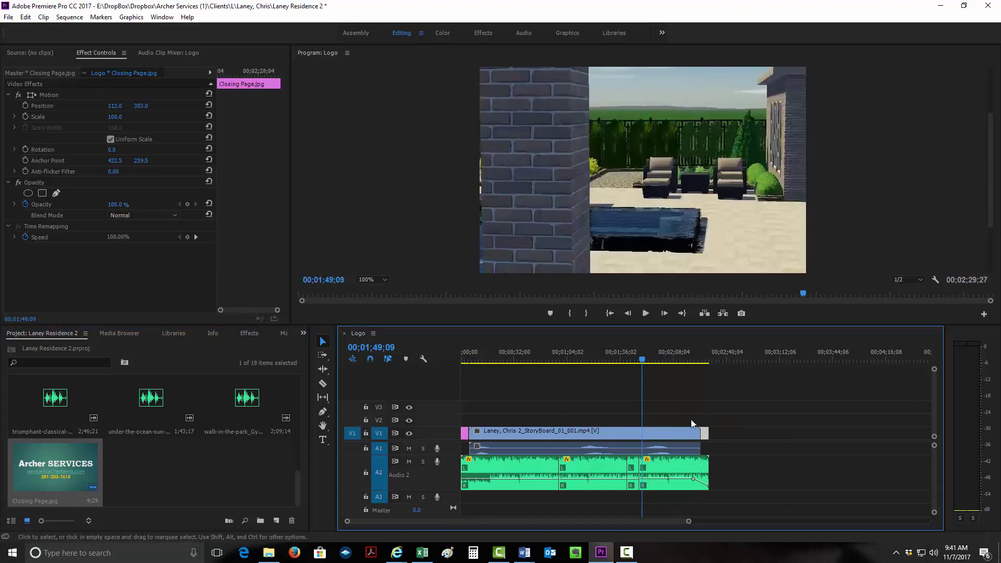
Step: Select the storyboard clip and play the sequence up to 00;01;55;18 to check its sound
left_click(528, 452)
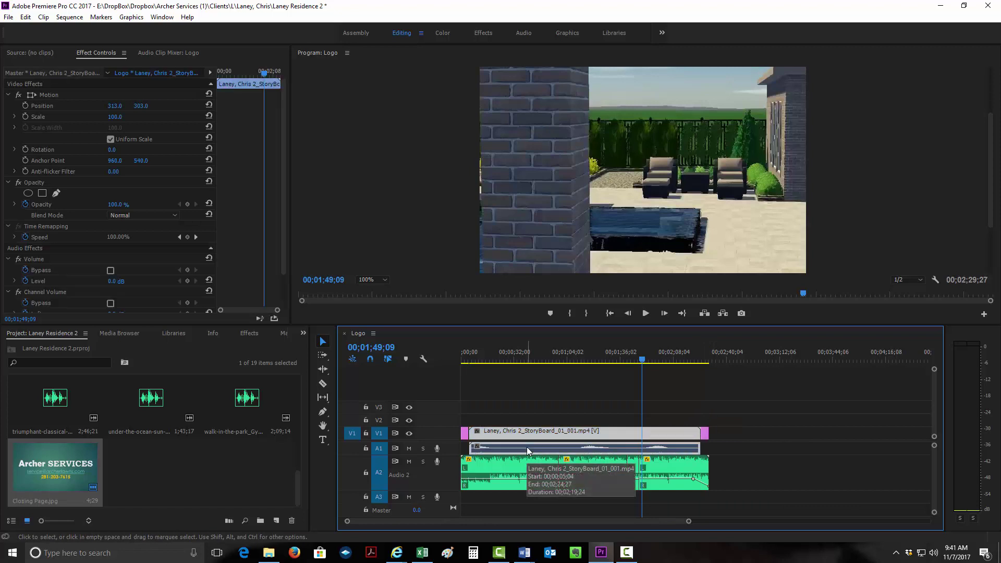
left_click(645, 361)
left_click(645, 314)
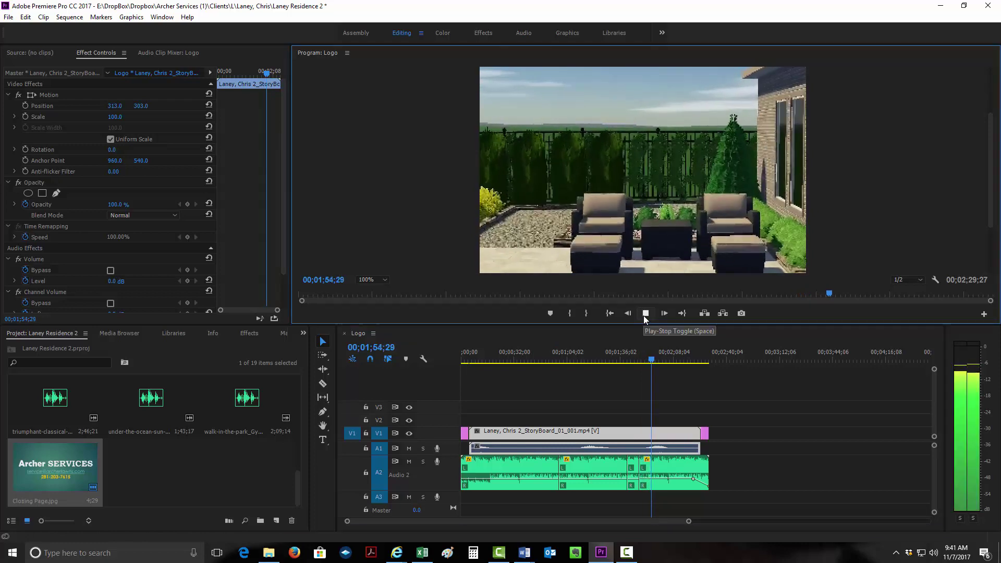
left_click(644, 314)
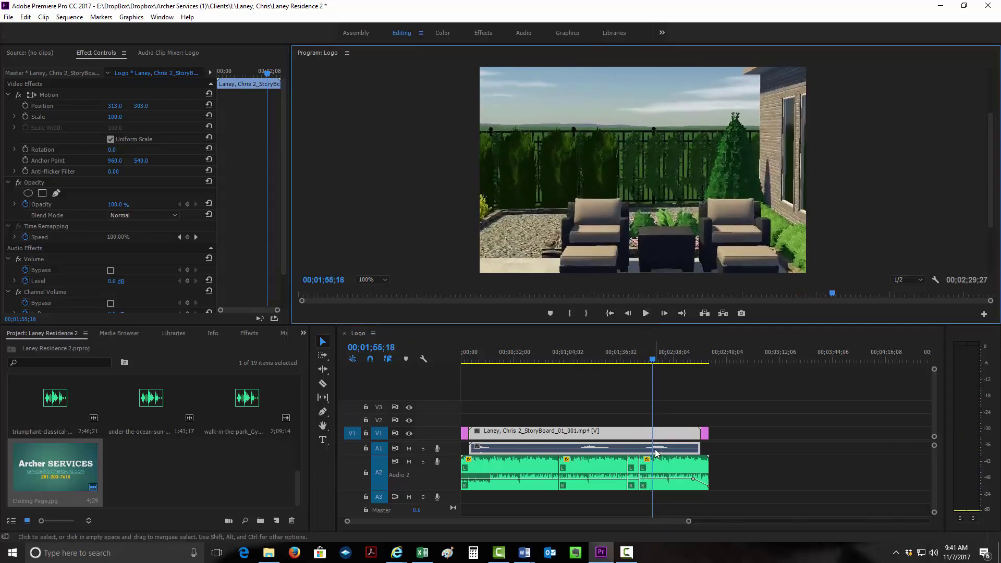
Step: Enlarge audio track A1 and set the storyboard clip's volume level to 0.2 dB
left_click(446, 455)
left_click_drag(446, 455, 446, 491)
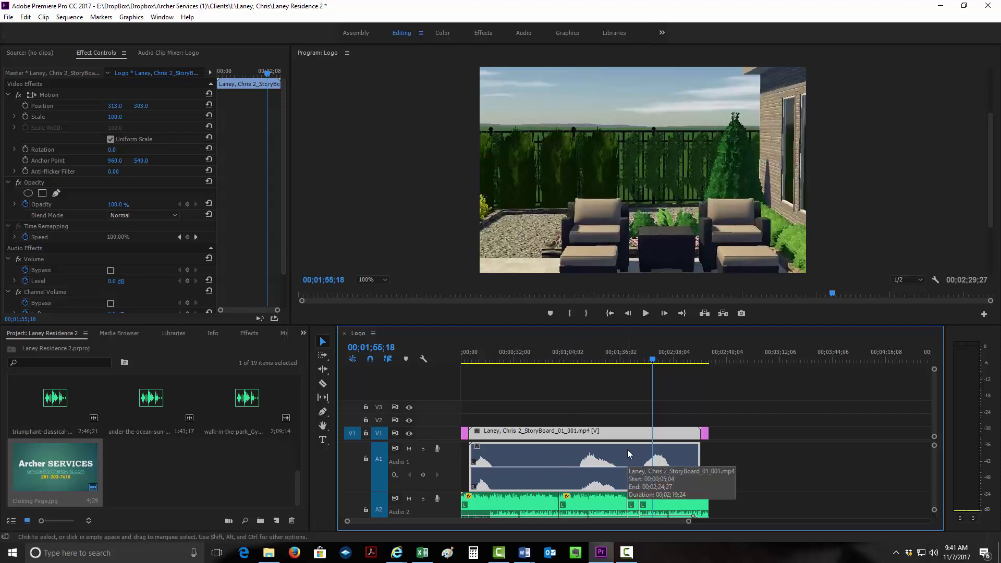
mouse_move(554, 467)
left_mouse_down()
mouse_move(554, 486)
mouse_move(554, 467)
left_mouse_up()
Step: Unlink the storyboard clip's audio from its video
right_click(556, 454)
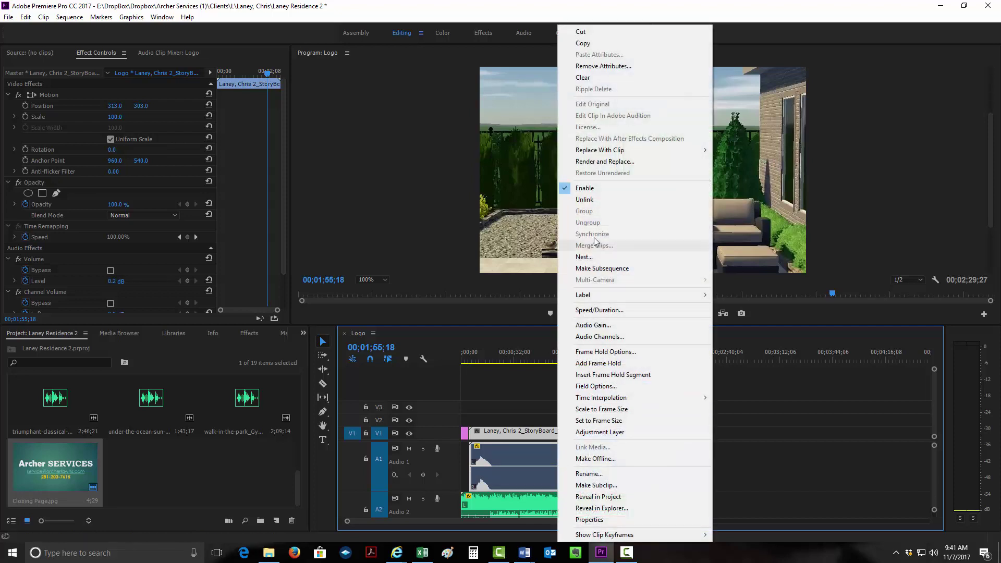
left_click(592, 200)
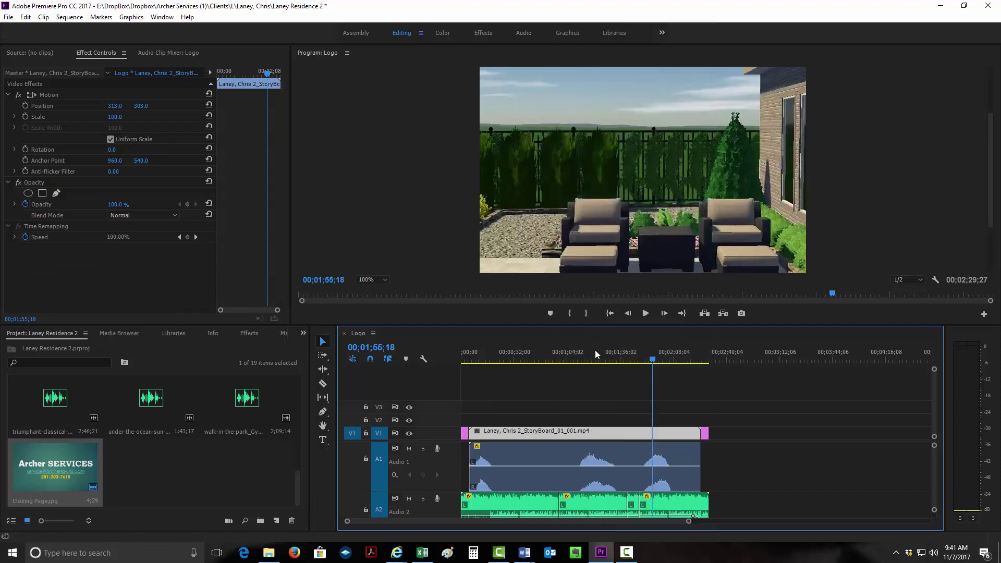
Step: Delete the storyboard's unlinked audio from track A1 and undo the deletion
left_click(582, 458)
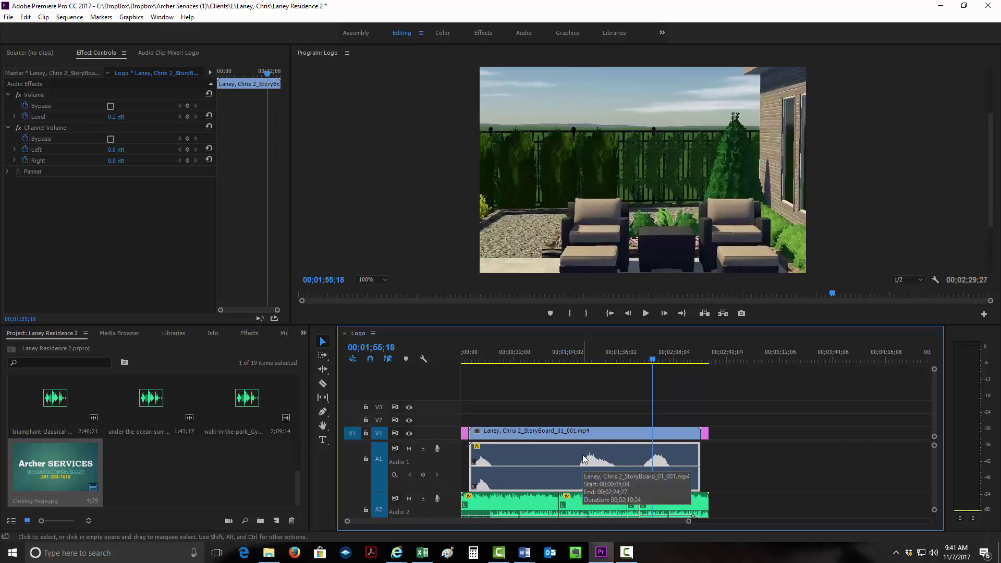
key("Delete")
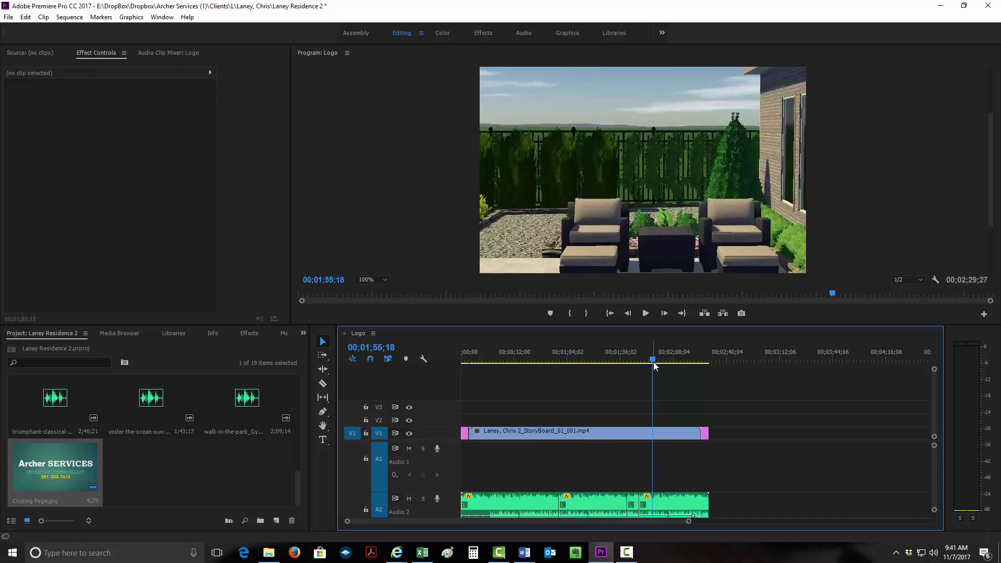
left_click_drag(643, 364, 571, 378)
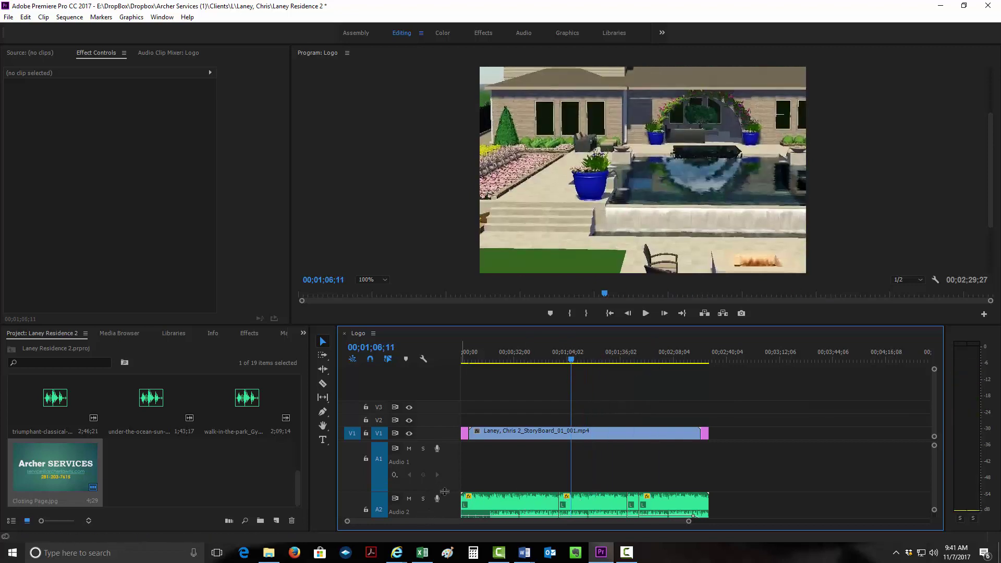
left_click_drag(444, 491, 475, 468)
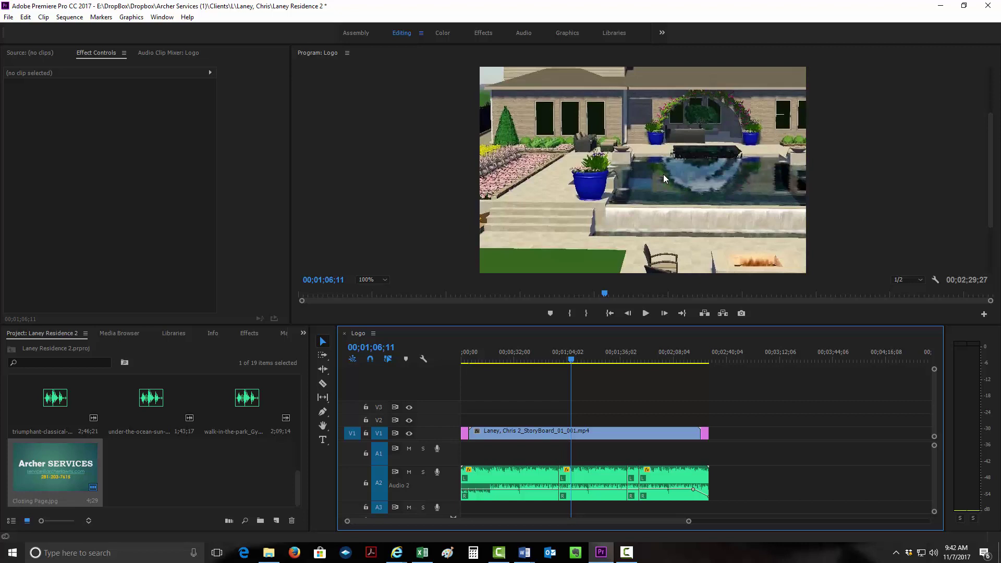
key("ctrl+z")
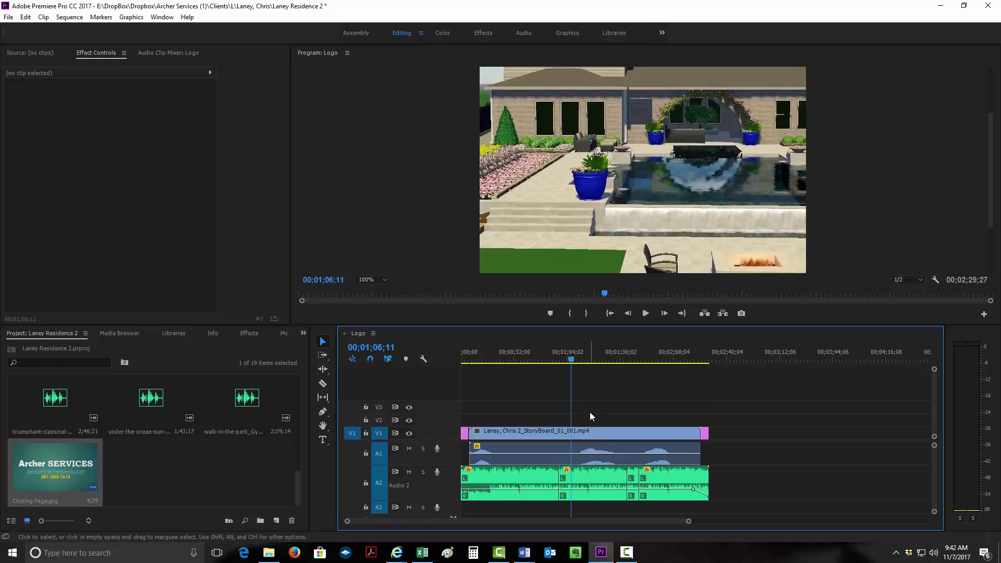
Step: Delete all the existing background music clips from audio track A2
left_click(527, 475)
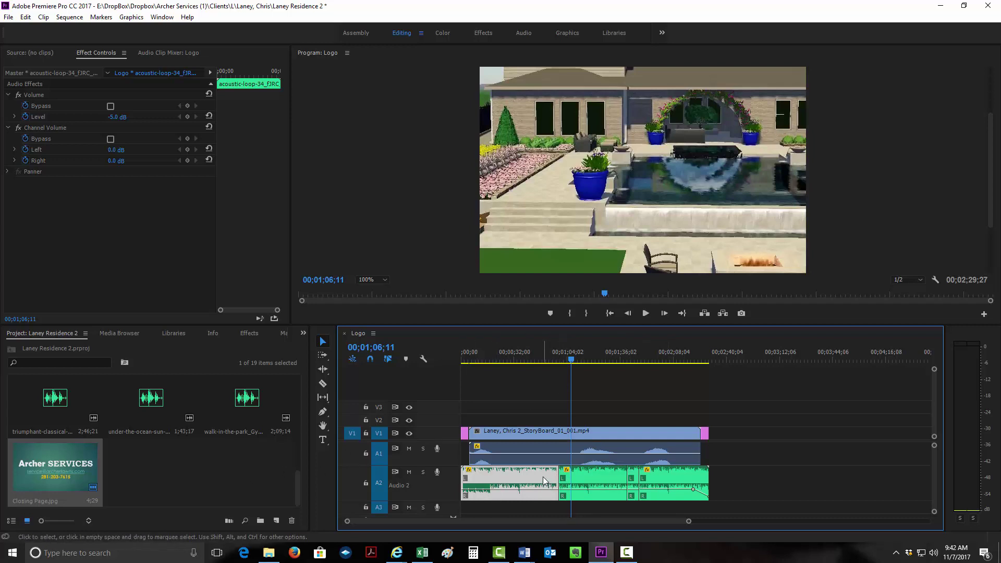
key("Delete")
left_click(591, 480)
key("Delete")
left_click(644, 477)
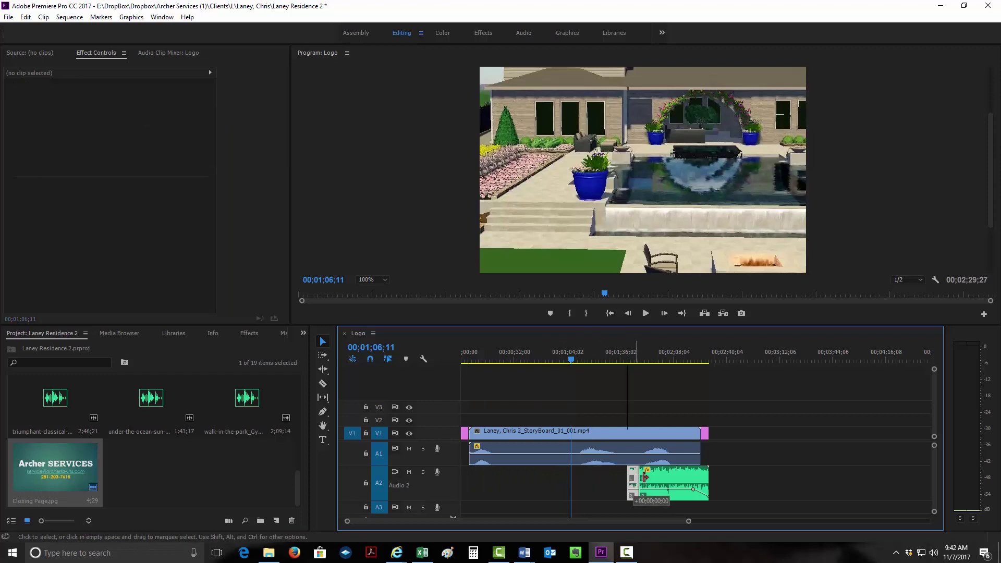
left_click(646, 478)
key("Delete")
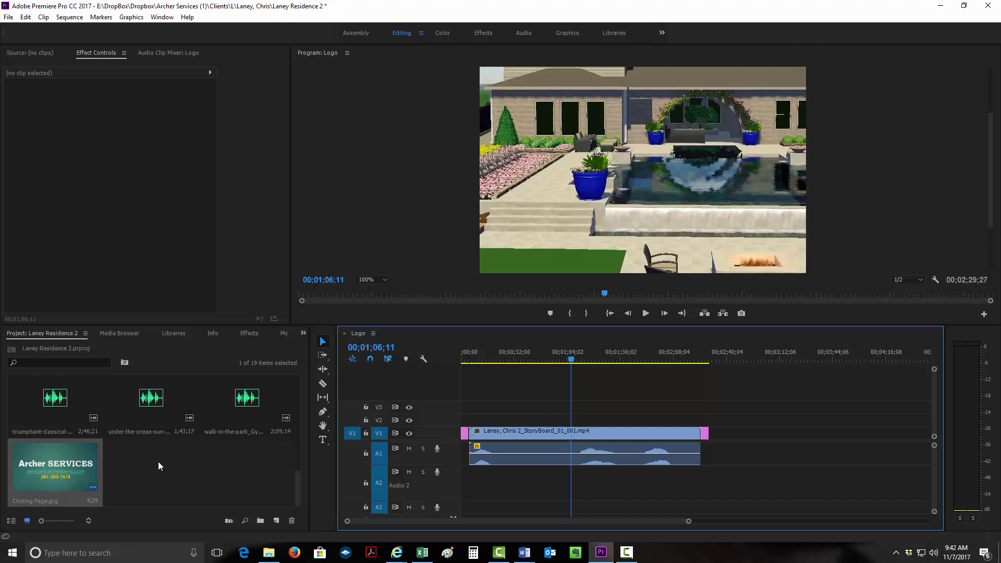
Step: Audition the live-the-moment and melodic-acoustic-advert-music tracks from the project in the source monitor
scroll(138, 454, "up", 2)
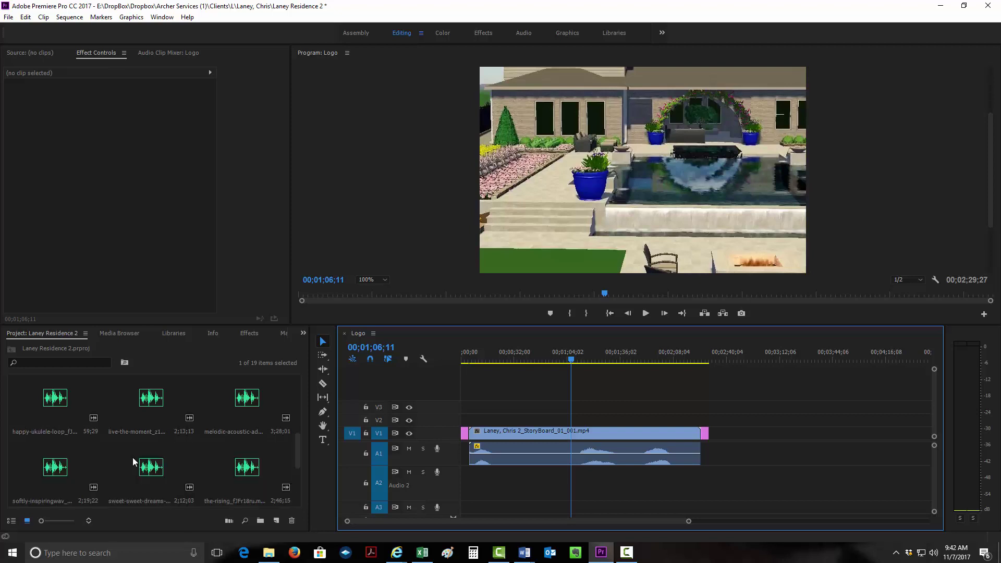
double_click(124, 423)
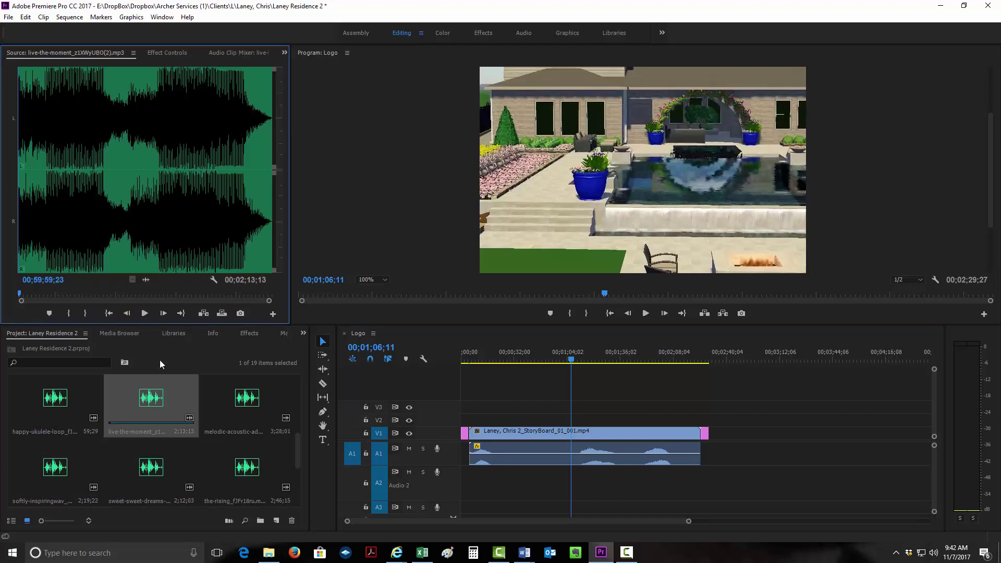
left_click(145, 312)
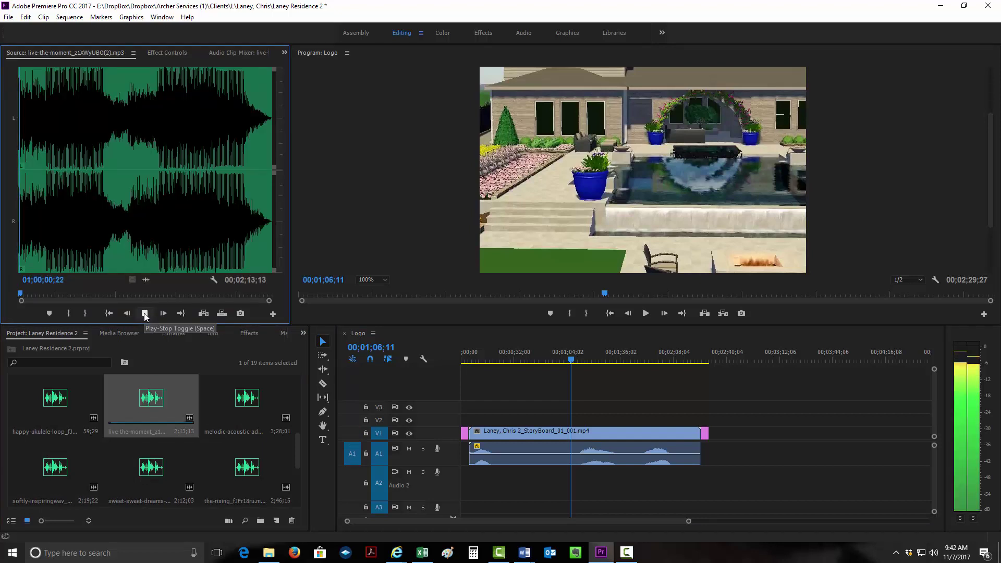
double_click(255, 405)
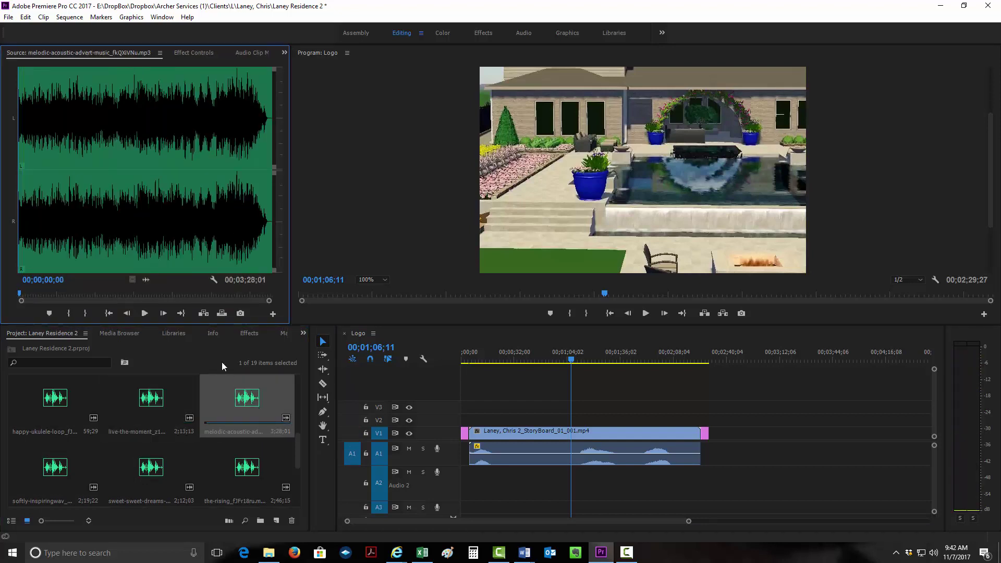
left_click(143, 313)
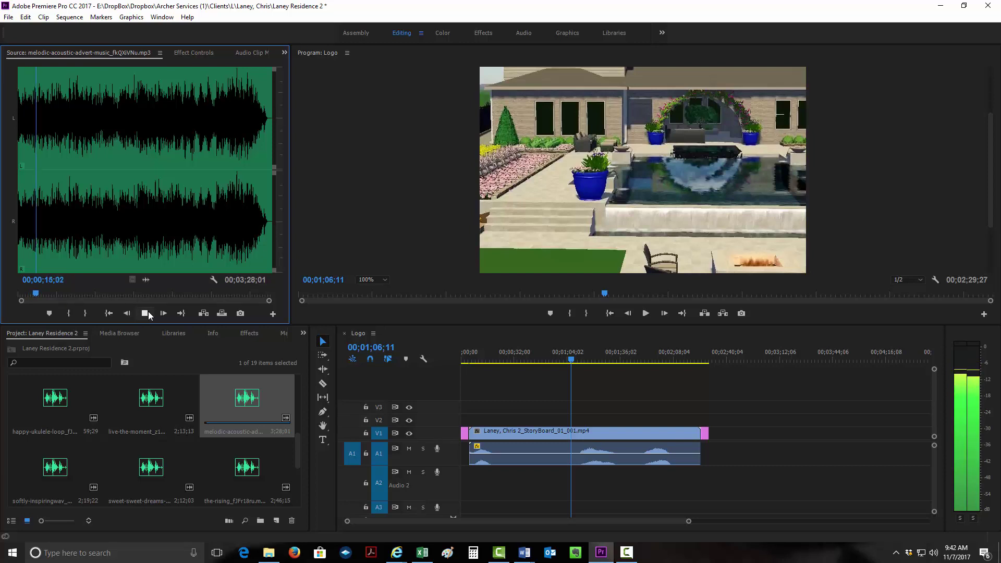
left_click(148, 310)
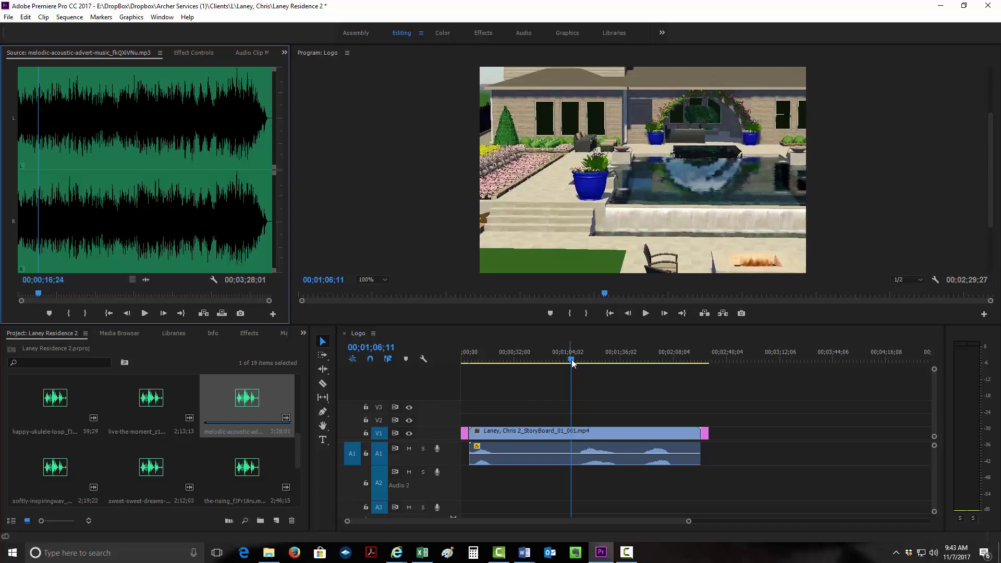
Step: Place the melodic-acoustic-advert-music audio at the start of track A2 and trim its end to match the closing page's end
left_click_drag(575, 359, 702, 369)
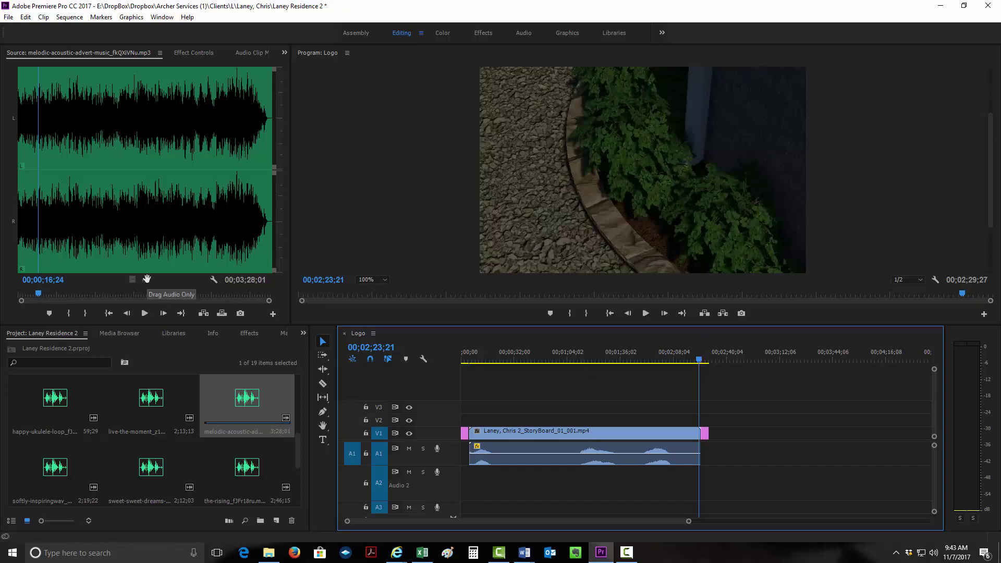
left_click_drag(147, 278, 462, 490)
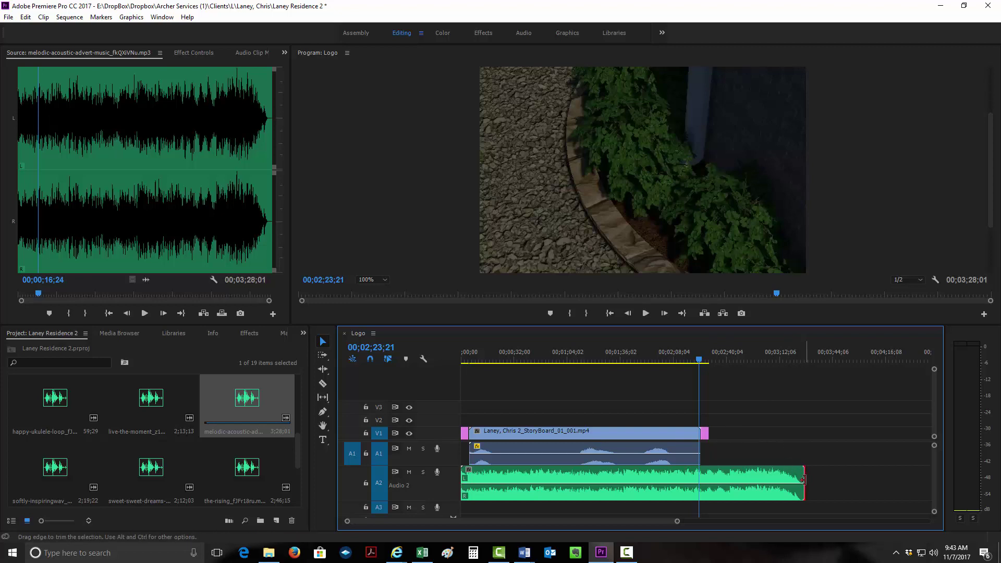
left_click_drag(803, 479, 708, 481)
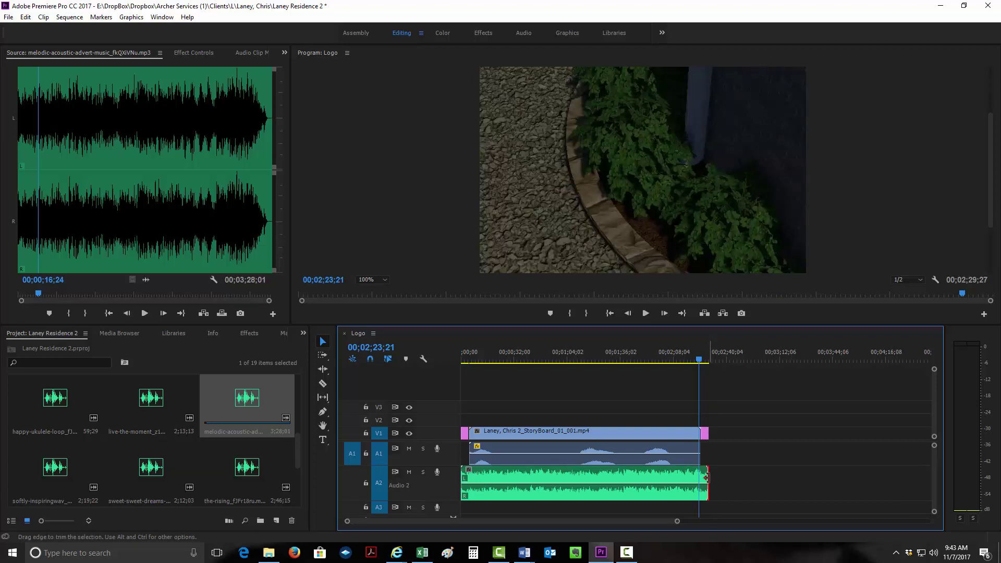
mouse_move(707, 477)
left_mouse_down()
mouse_move(864, 484)
mouse_move(715, 492)
left_mouse_up()
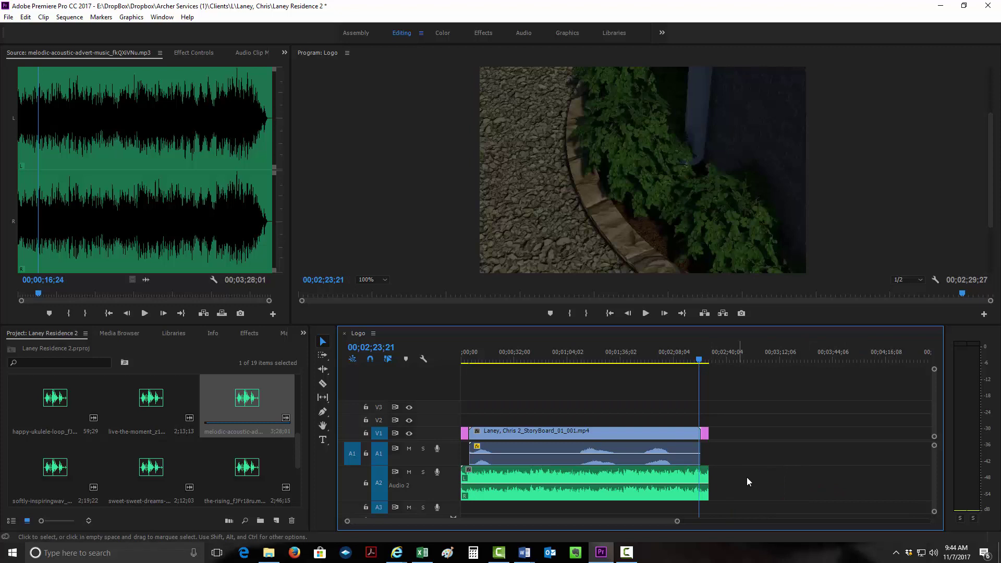
Step: Add two volume keyframes to the music clip with the Pen tool, at about 00;02;09;17 and 00;02;25;08
left_click_drag(698, 362, 688, 369)
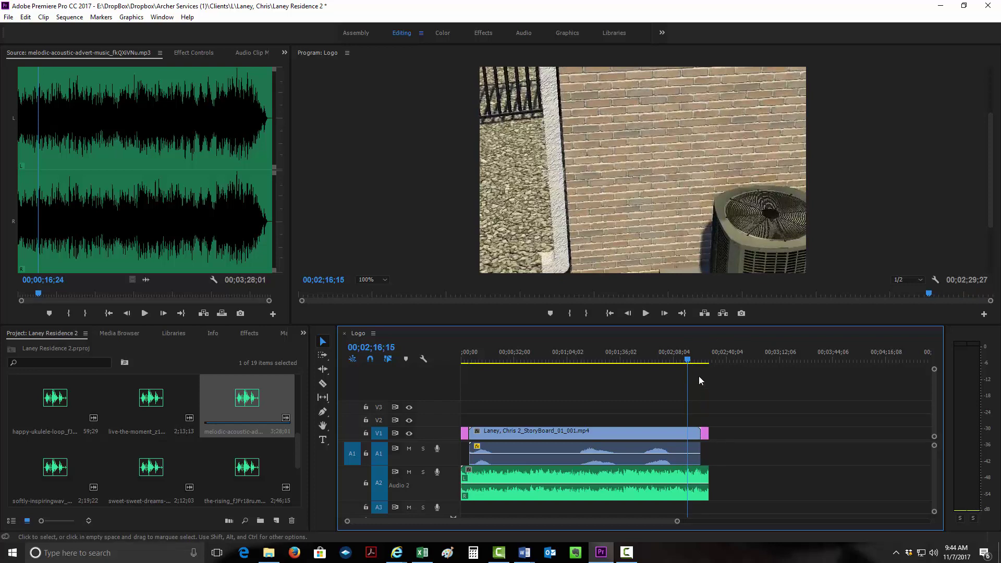
left_click(686, 359)
left_click_drag(686, 359, 679, 361)
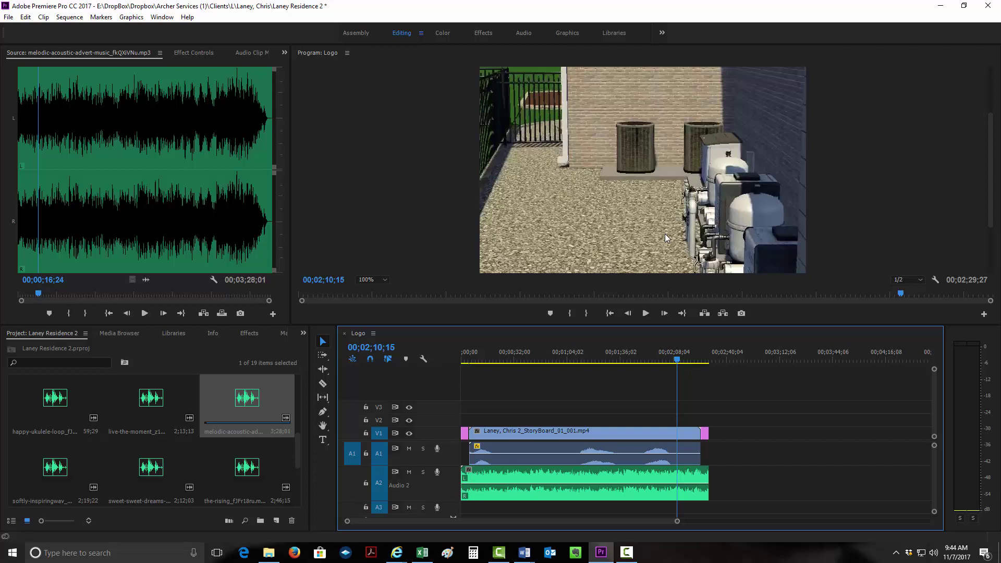
left_click(323, 412)
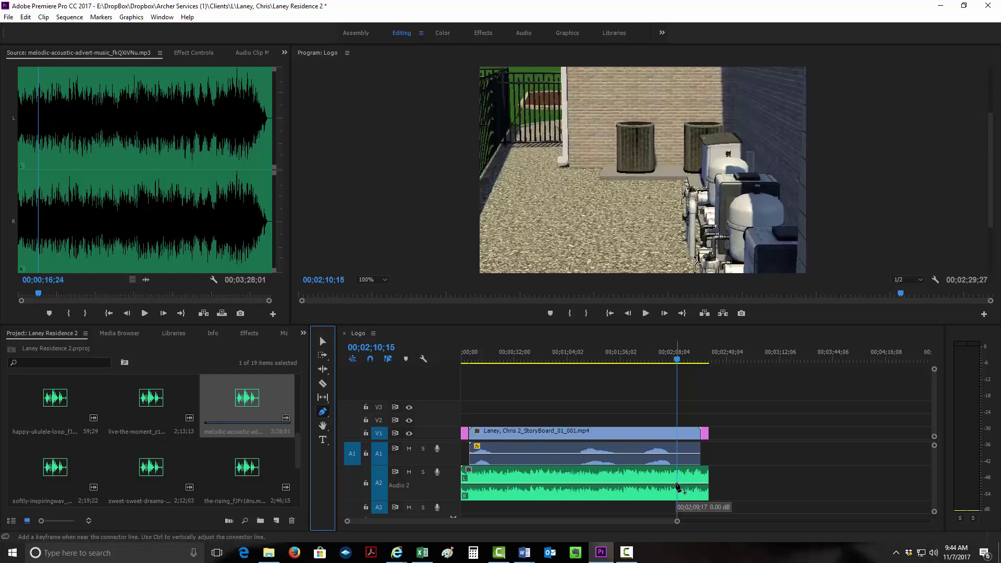
left_click(676, 486)
left_click(702, 484)
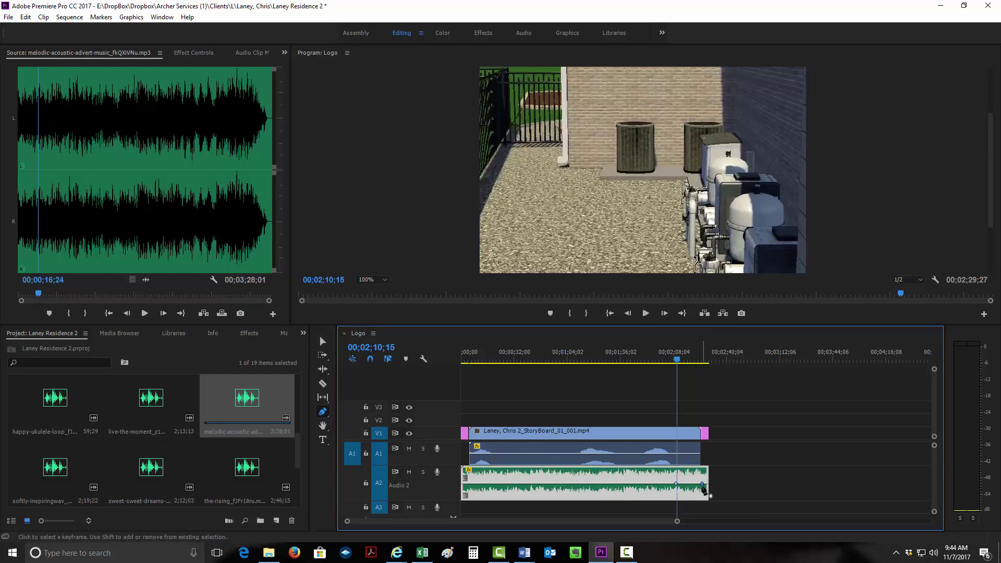
Step: Move the music clip's last volume keyframe down to the very end of the clip to create a fade-out
left_click(322, 341)
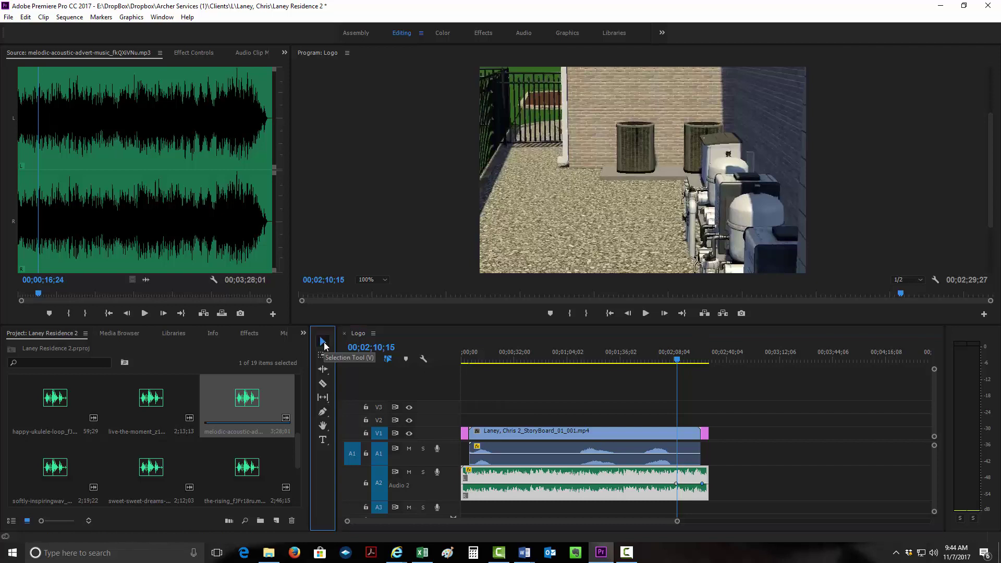
left_click(702, 485)
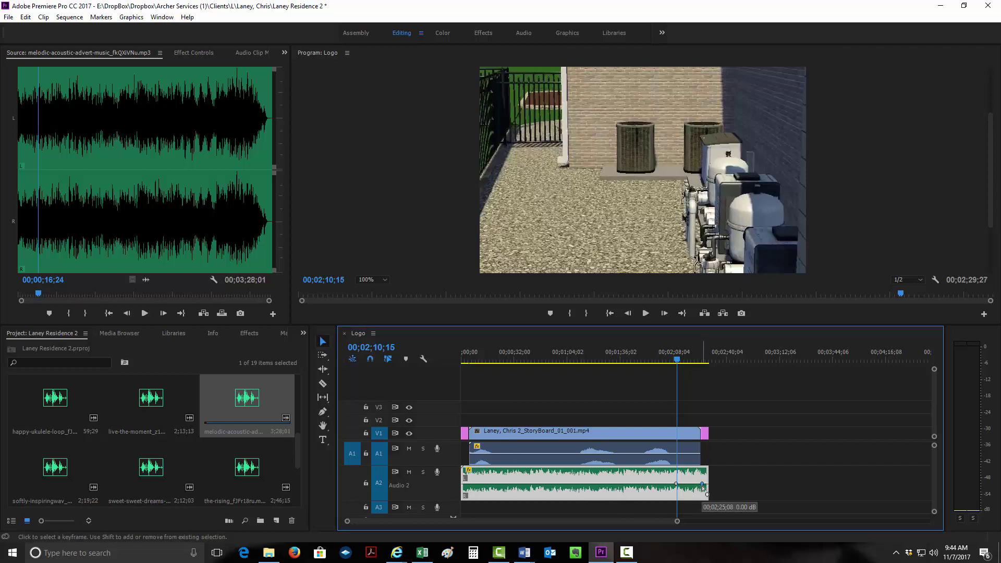
left_click_drag(703, 485, 703, 488)
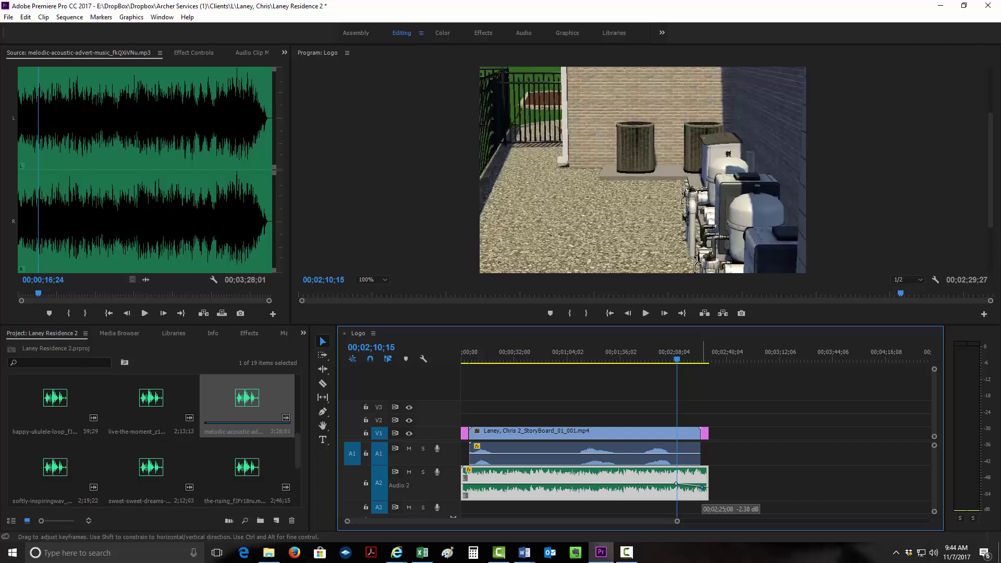
left_click_drag(701, 487, 707, 496)
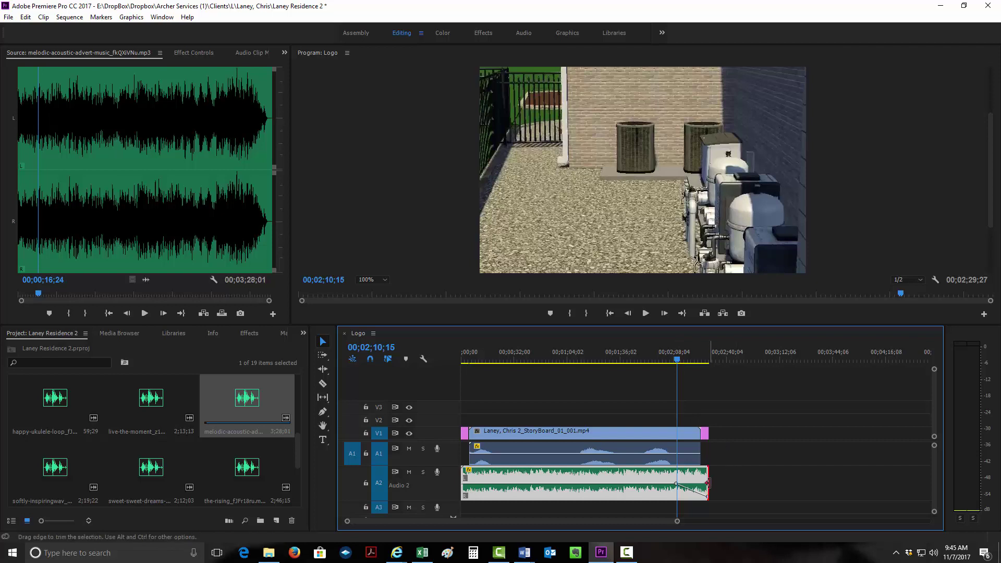
left_click_drag(707, 483, 707, 483)
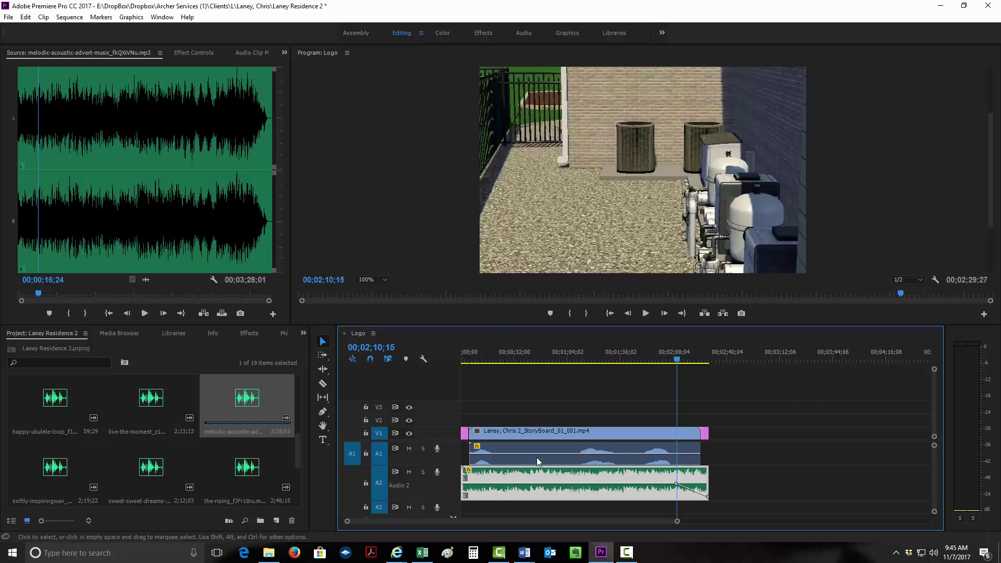
Step: Play the sequence from about 00;01;35 to 00;01;58;03 to check the music's level on the audio meters
left_click_drag(677, 360, 618, 368)
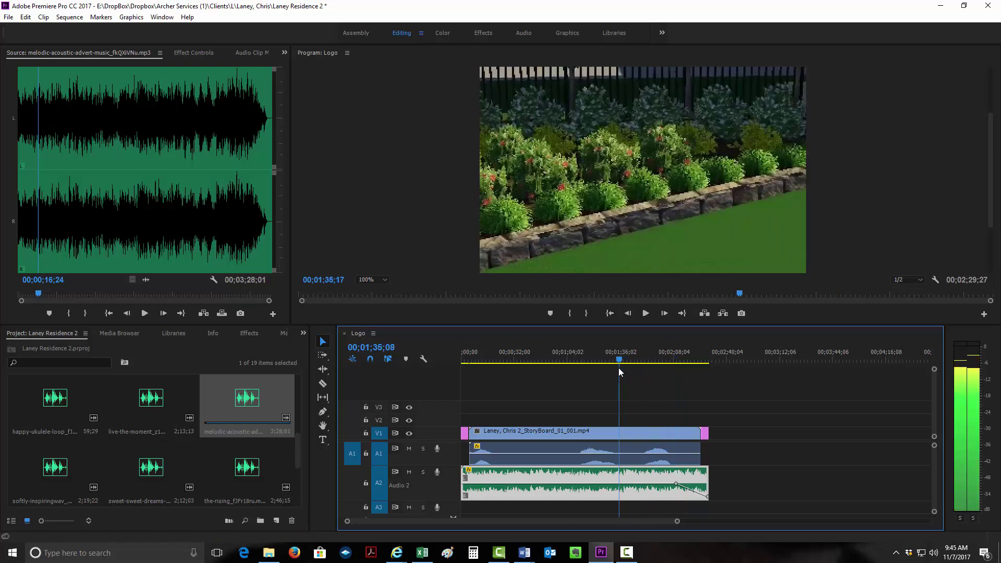
left_click(645, 312)
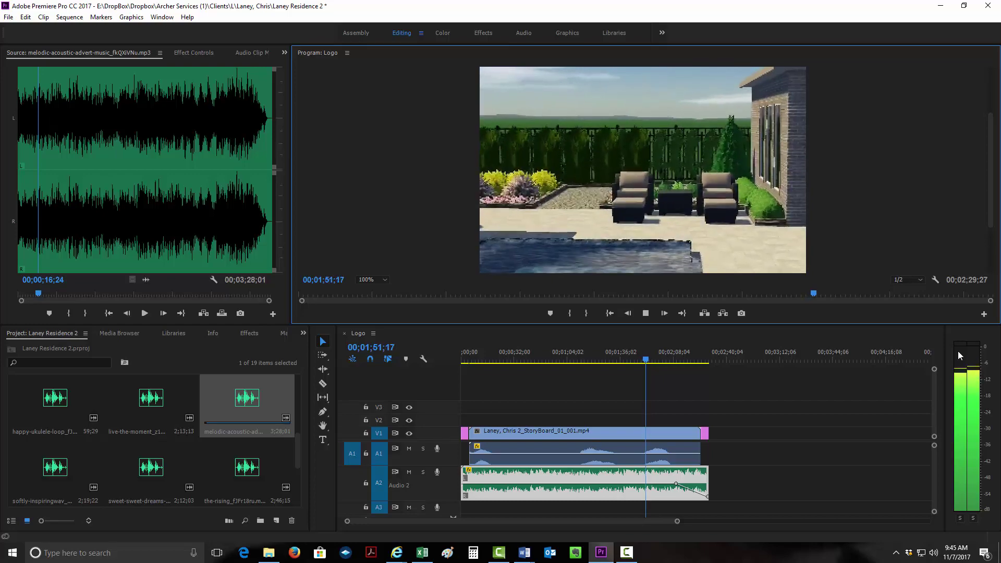
left_click(647, 314)
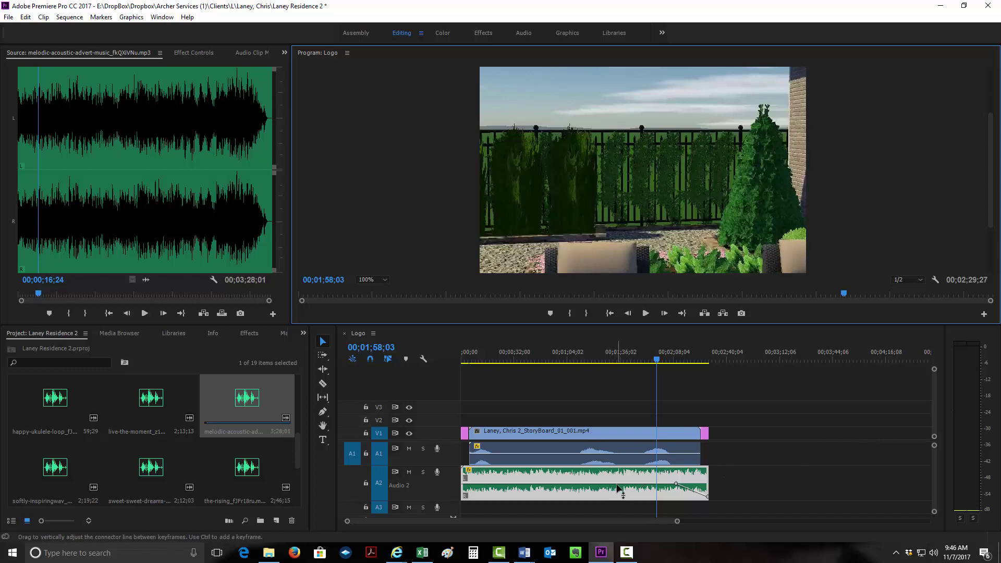
Step: Play on to 00;02;18;01 while raising, lowering and restoring the music's volume level before the fade-out to compare loudness
mouse_move(616, 488)
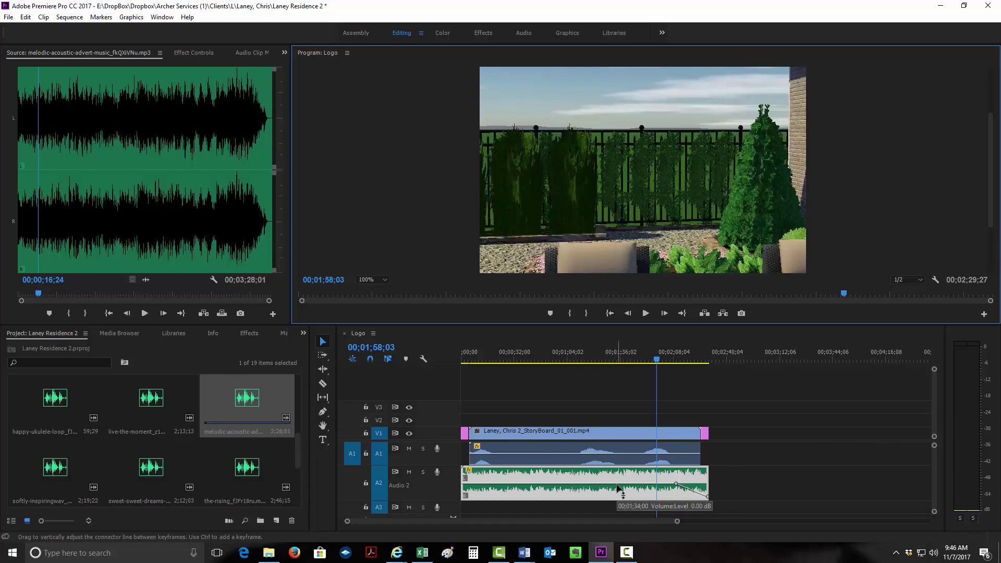
left_click(616, 487)
left_click_drag(616, 487, 620, 350)
left_click(645, 313)
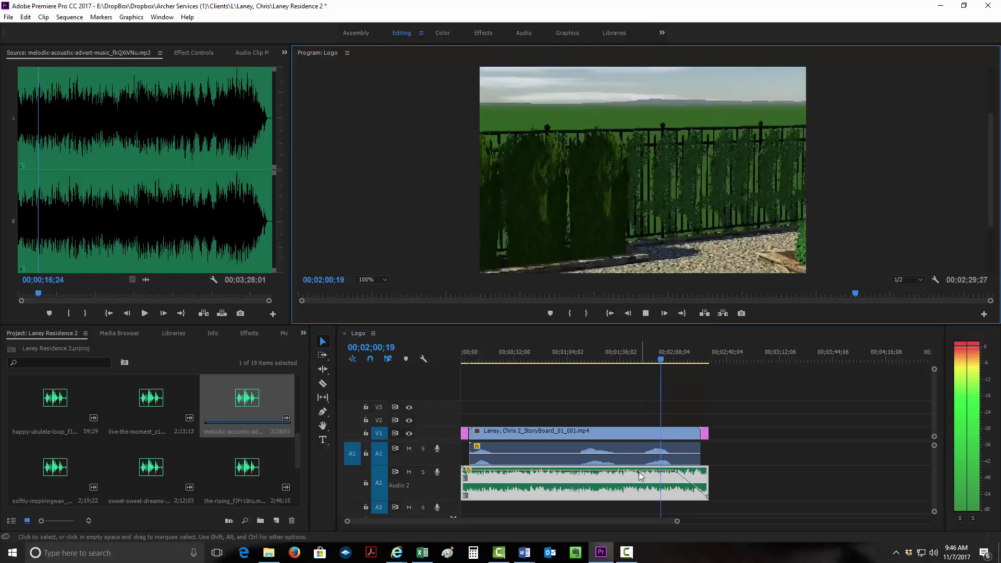
left_click_drag(636, 471, 641, 492)
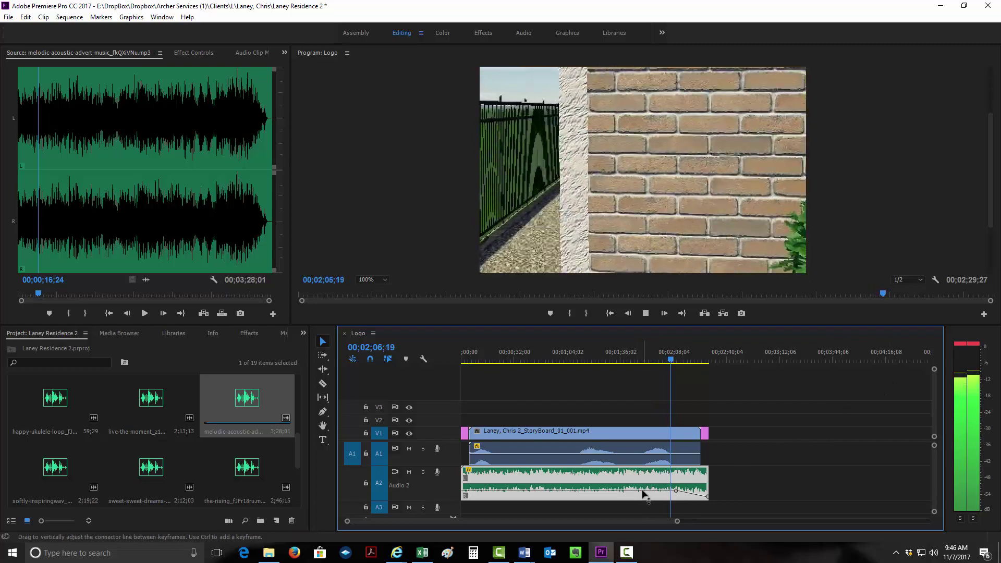
left_click_drag(644, 491, 645, 485)
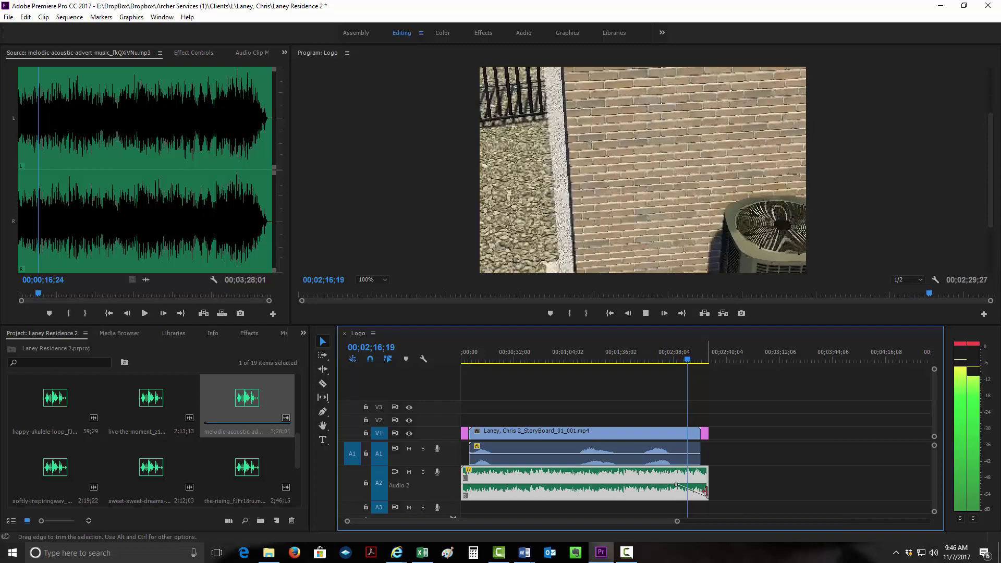
left_click(645, 312)
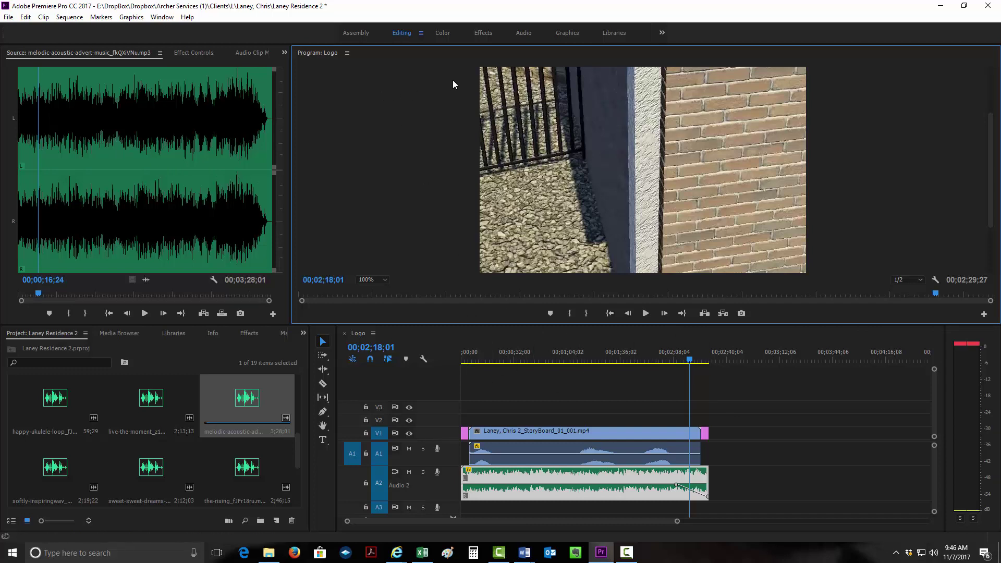
Step: Apply a Cross Dissolve video transition at the end of the storyboard clip, where it meets the closing page
left_click(483, 32)
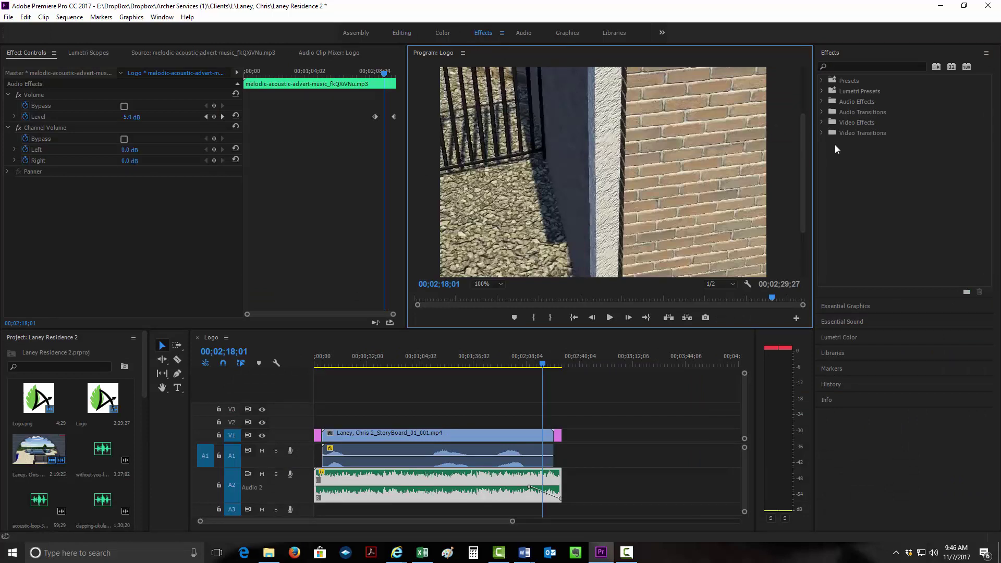
left_click(822, 133)
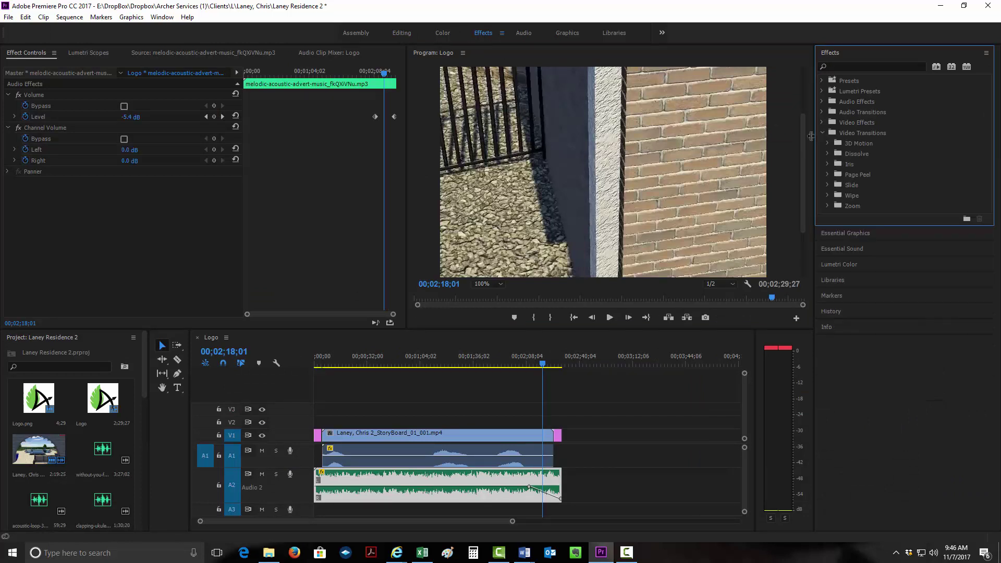
left_click(827, 153)
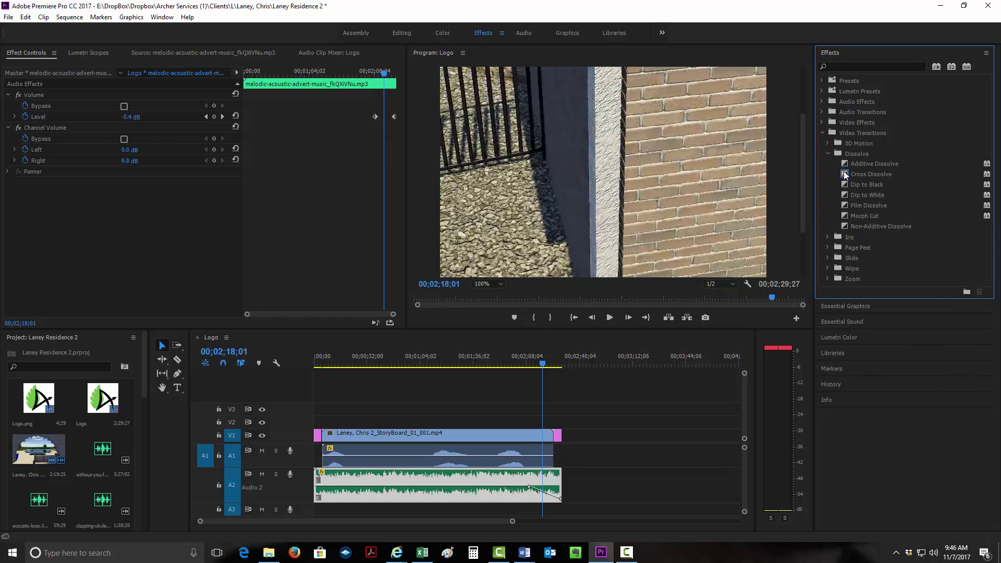
left_click_drag(845, 177, 797, 220)
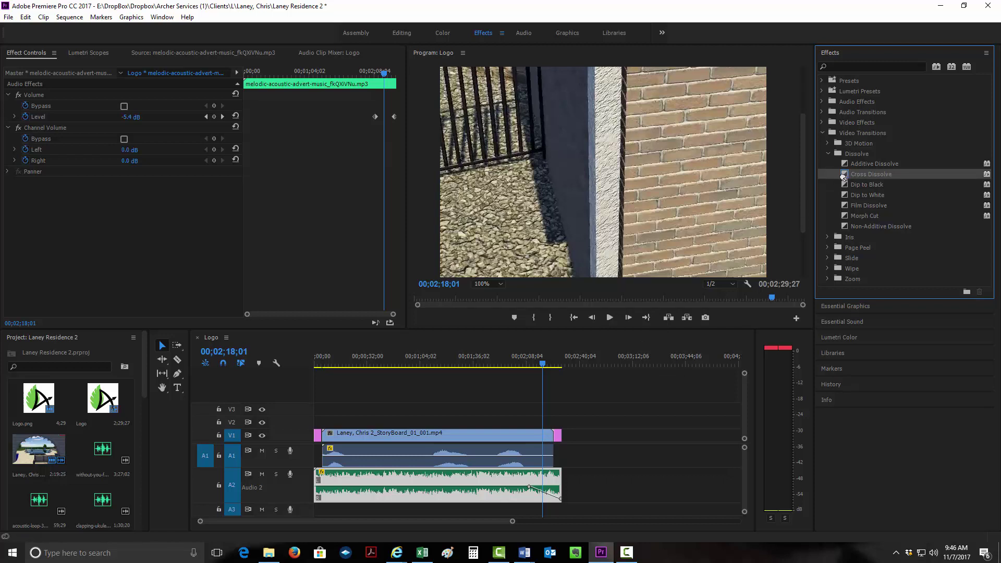
left_click_drag(595, 373, 543, 446)
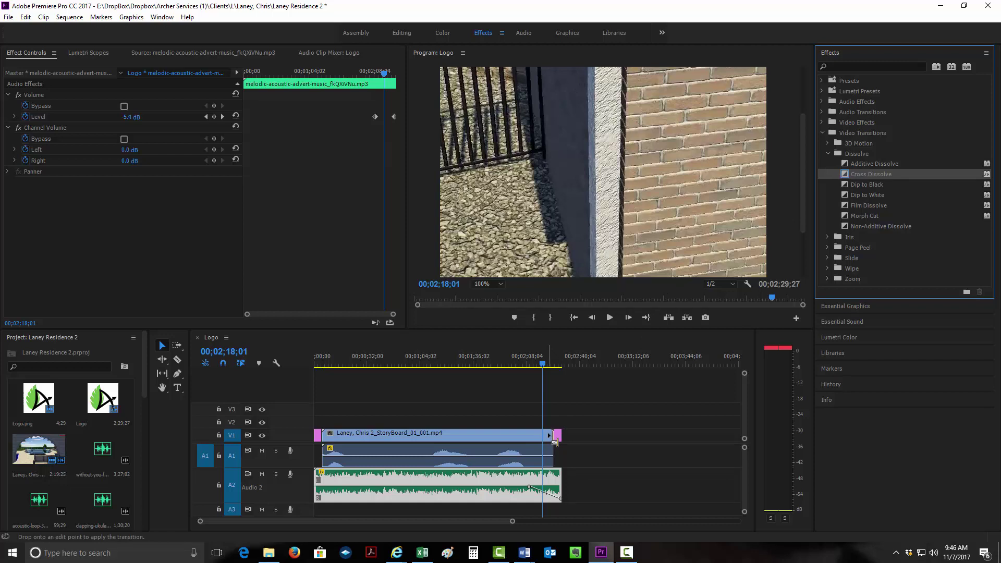
left_click_drag(555, 441, 553, 439)
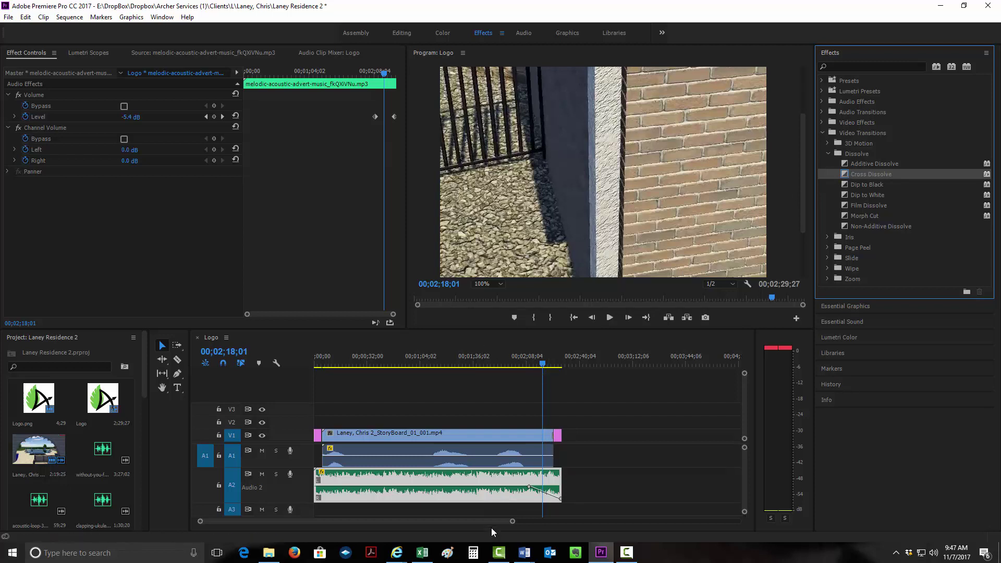
Step: Inspect the Cross Dissolve before the closing page up close with the playhead at 00;02;24;10
left_click(543, 364)
mouse_move(543, 364)
left_mouse_down()
mouse_move(556, 363)
mouse_move(490, 365)
mouse_move(552, 364)
left_mouse_up()
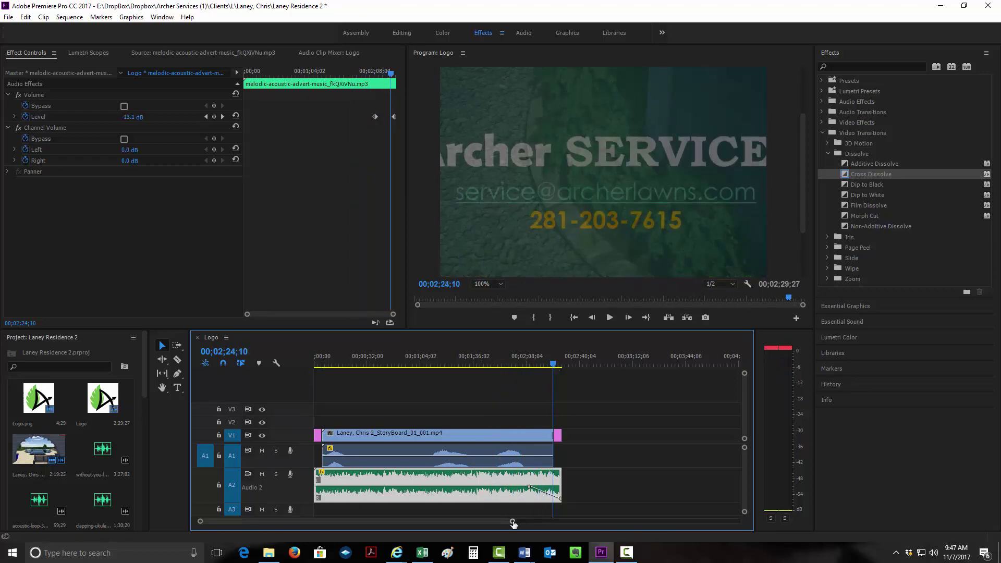
left_click_drag(513, 522, 349, 529)
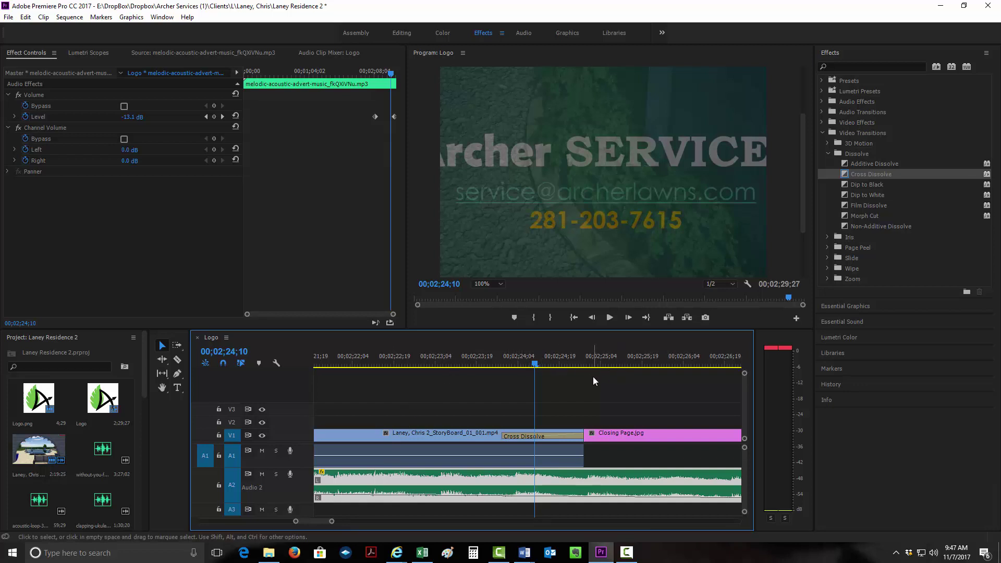
left_click_drag(332, 521, 661, 525)
key("=")
key("=")
key("=")
key("=")
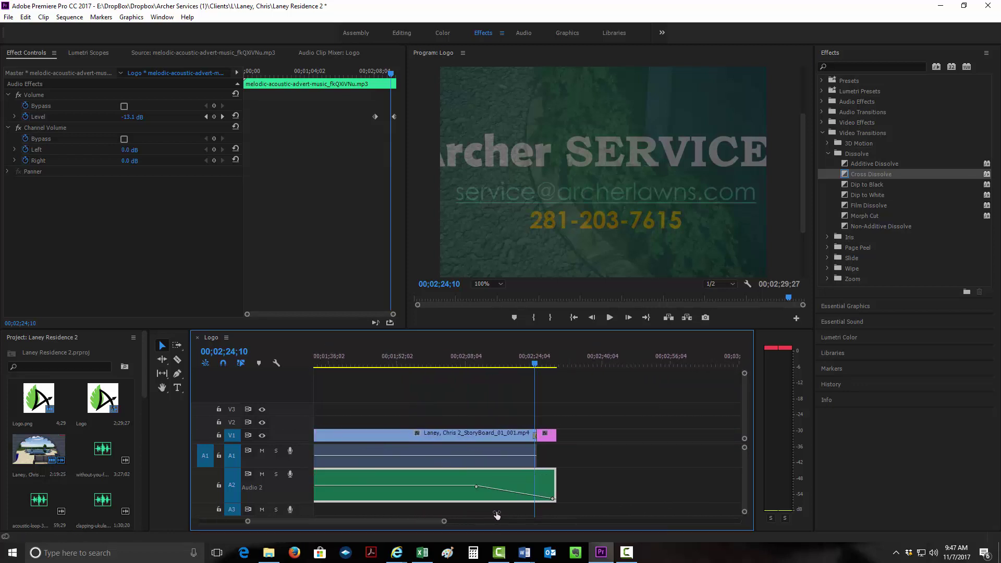
key("=")
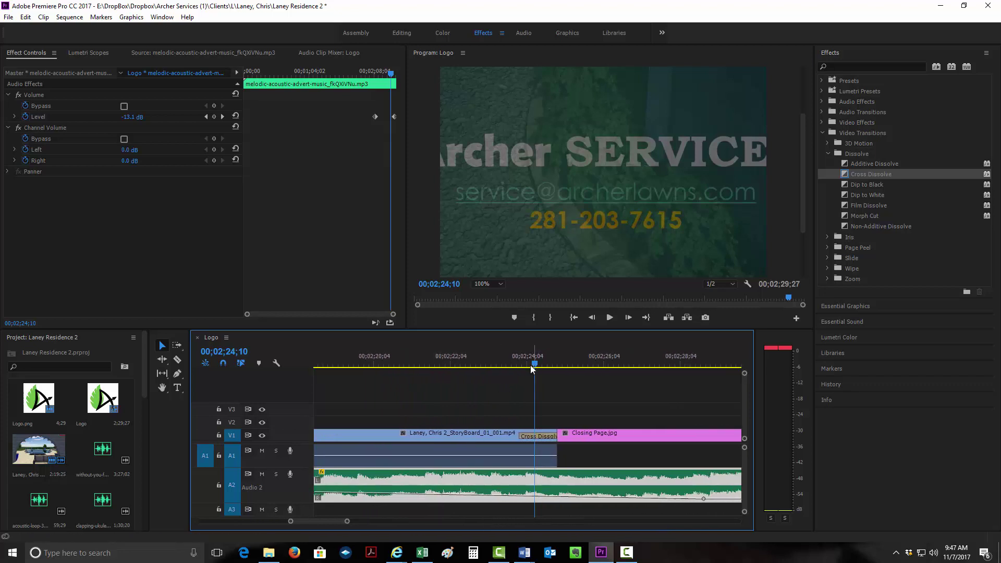
left_click_drag(347, 520, 596, 520)
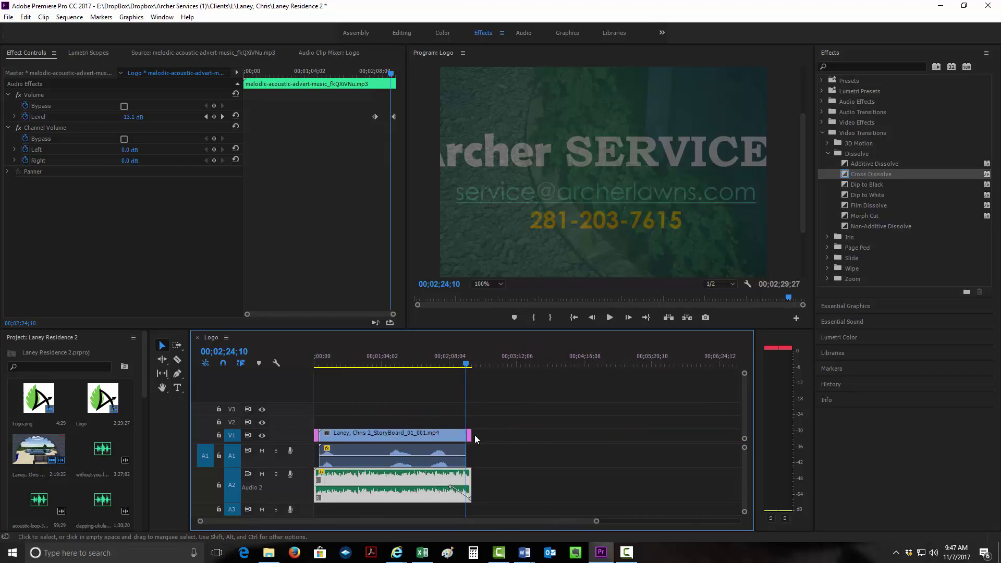
Step: Return to the sequence start and shift the storyboard clip earlier to close the gap after Logo.png
left_click(466, 363)
left_click_drag(466, 363, 317, 384)
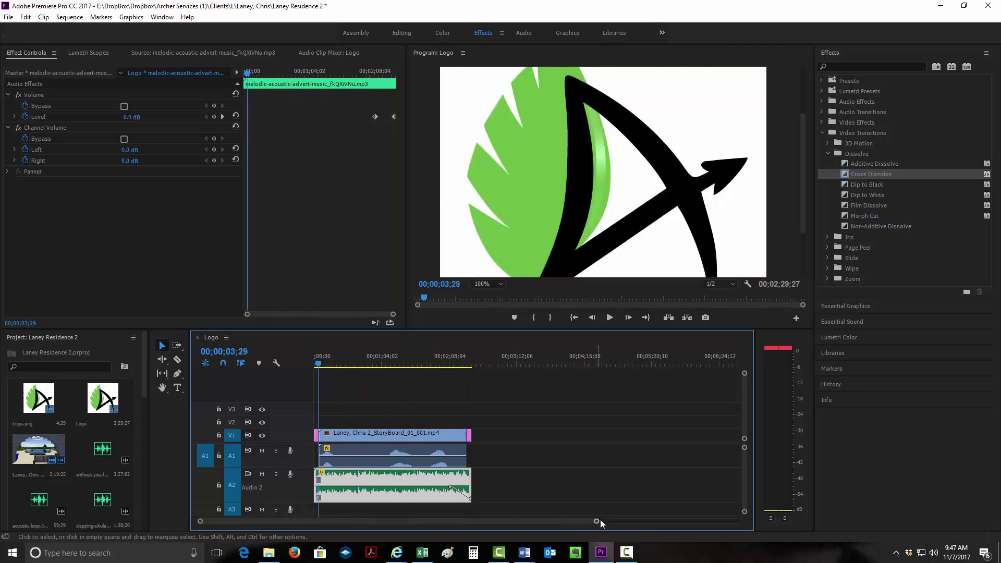
key("=")
key("=")
key("=")
key("=")
key("=")
key("=")
key("=")
key("=")
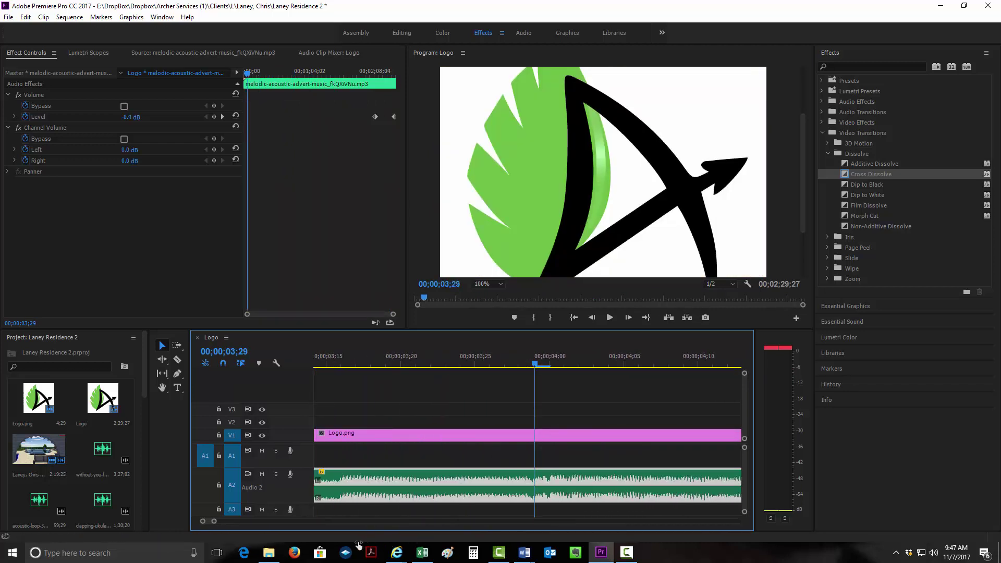
key("-")
key("-")
key("-")
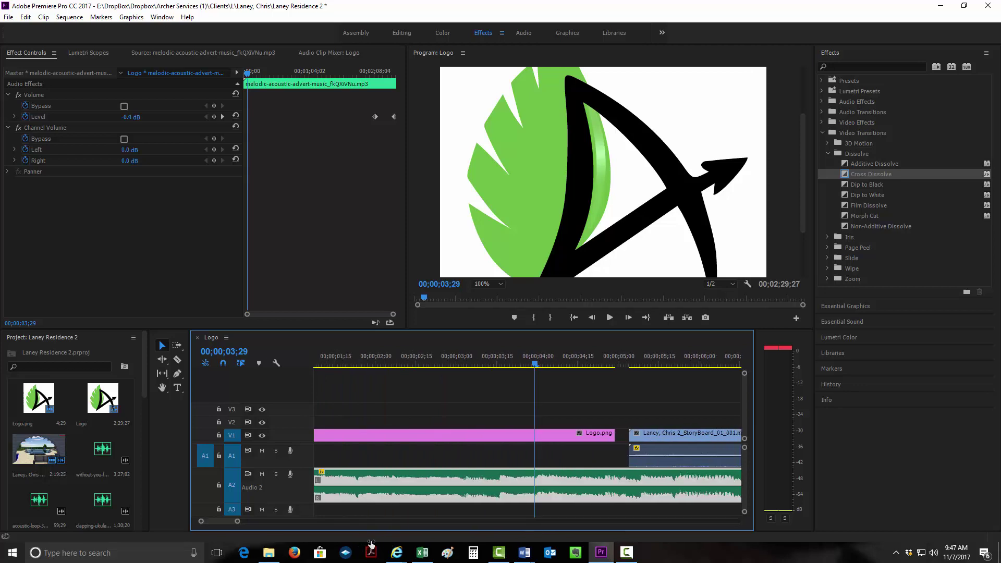
left_click_drag(663, 435, 634, 453)
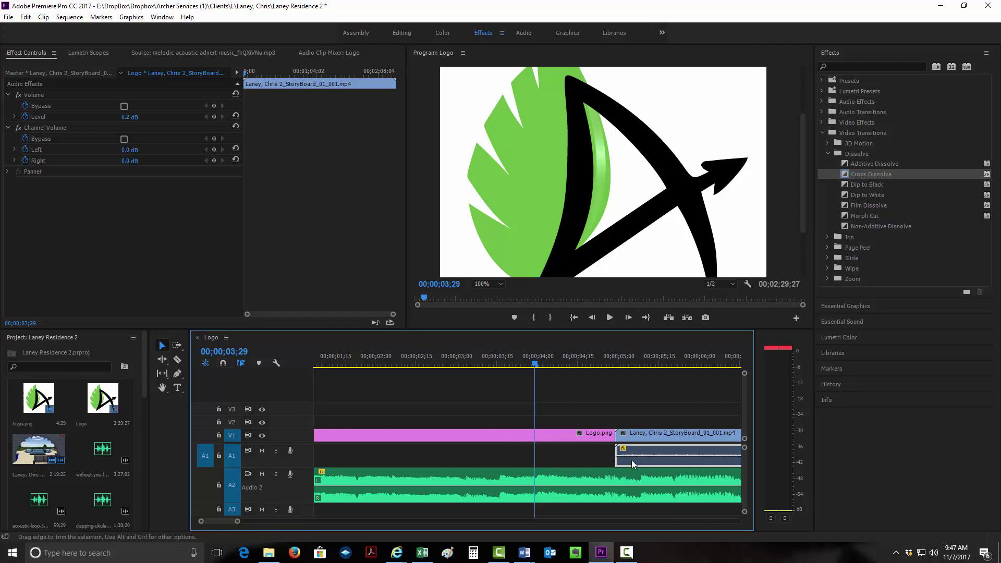
mouse_move(654, 450)
left_mouse_down()
mouse_move(671, 450)
mouse_move(640, 451)
mouse_move(655, 451)
left_mouse_up()
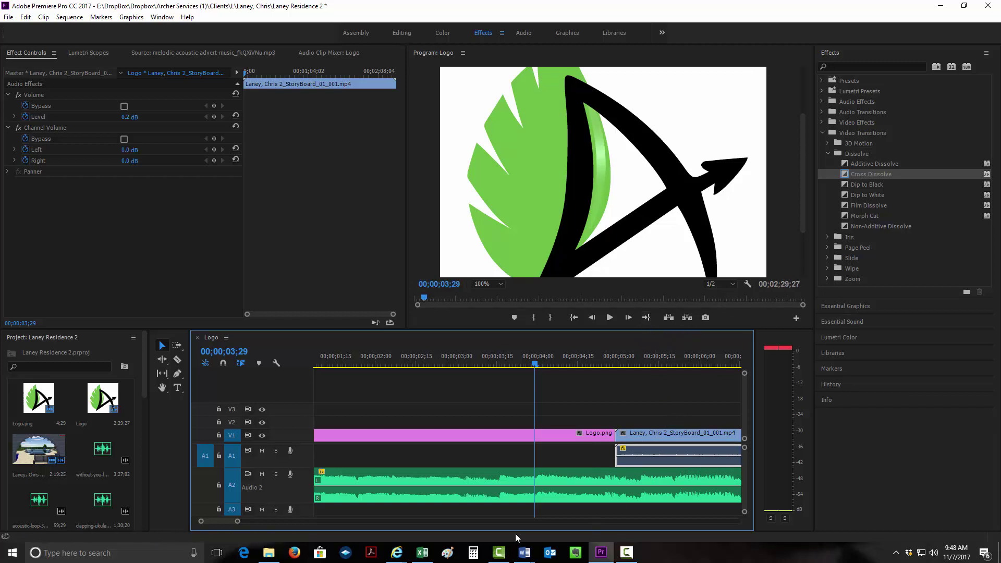
Step: Play the cut from the logo to the storyboard clip, from 00;00;03;29 to 00;00;06;18
left_click_drag(238, 522, 355, 519)
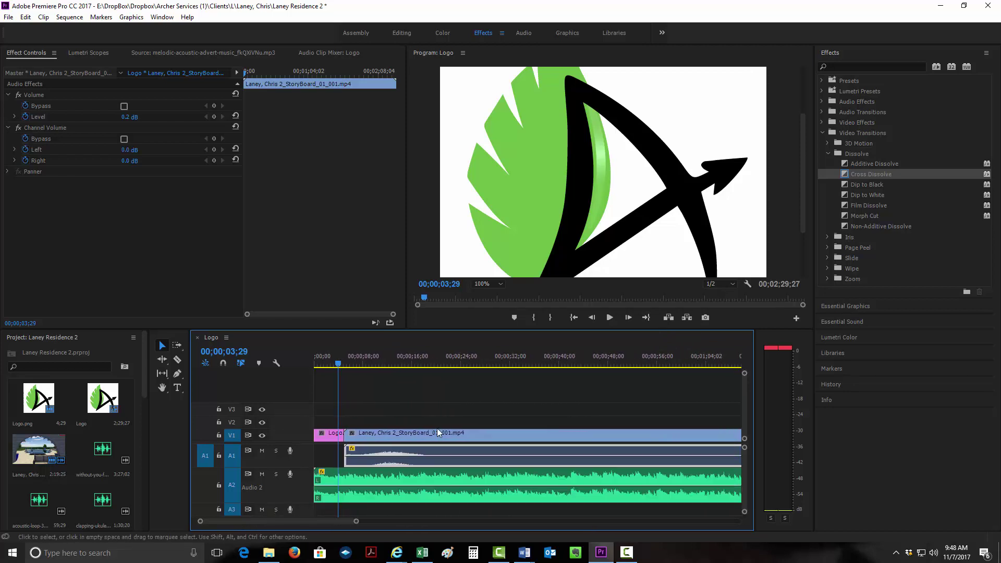
left_click(608, 317)
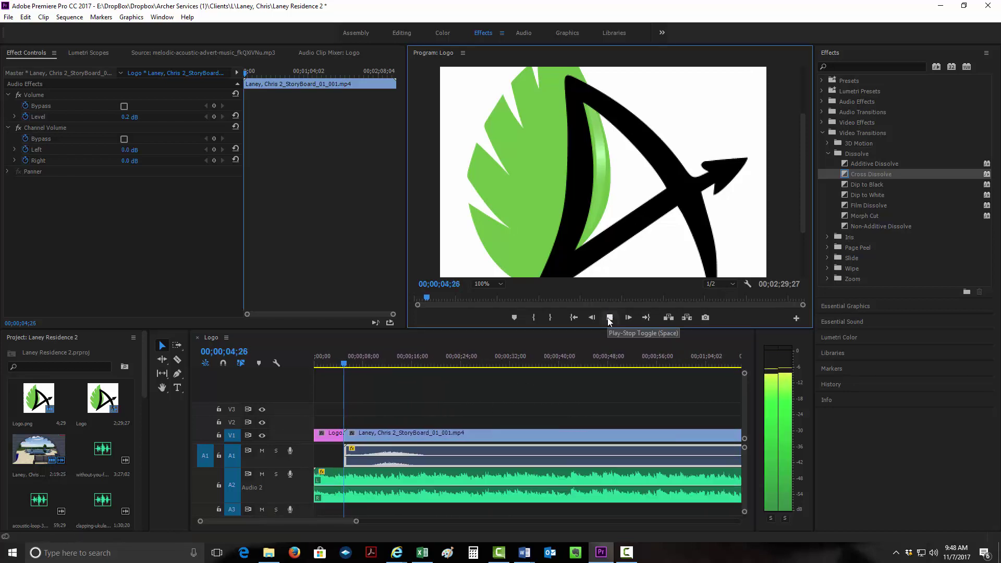
left_click(610, 322)
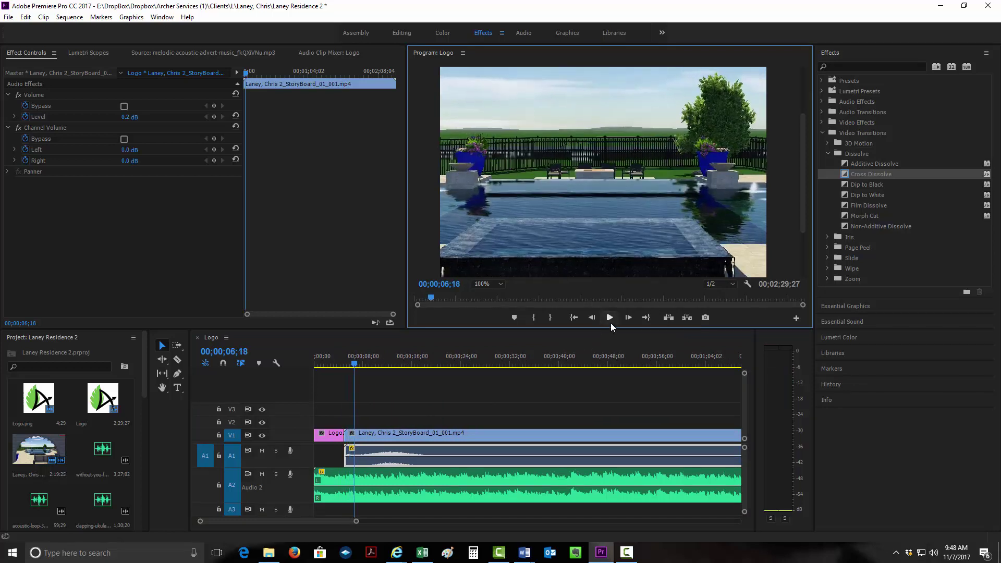
Step: Add a Cross Dissolve between the logo and the storyboard clip, and play from 00;00;04;18 to 00;00;20;19 to check it
left_click_drag(351, 366, 341, 365)
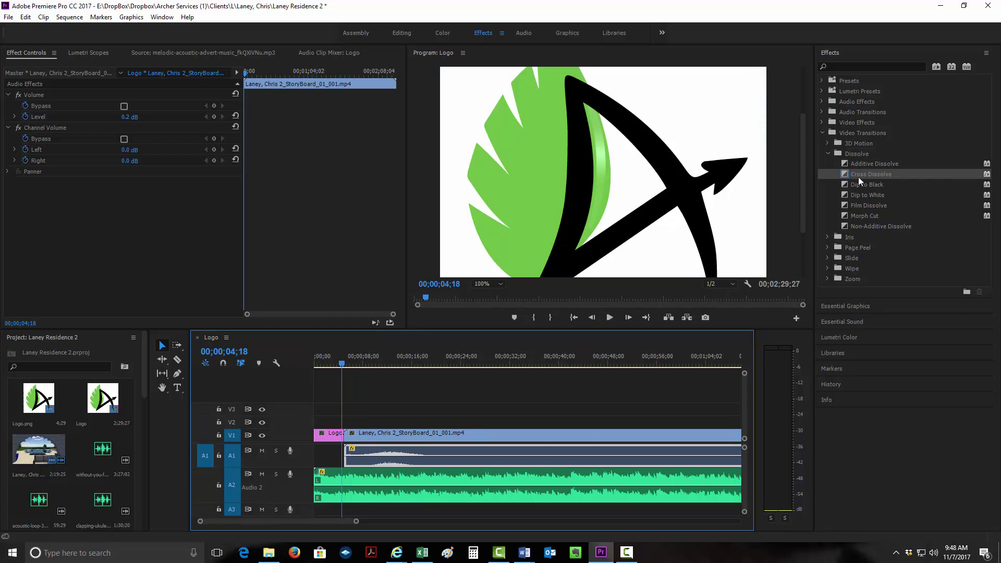
left_click_drag(844, 174, 837, 178)
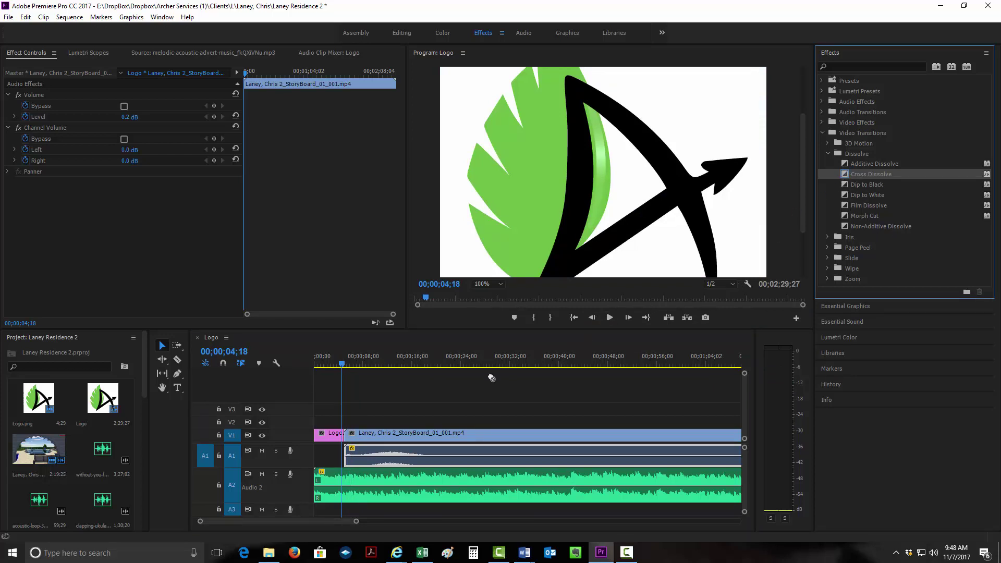
left_click_drag(491, 377, 346, 437)
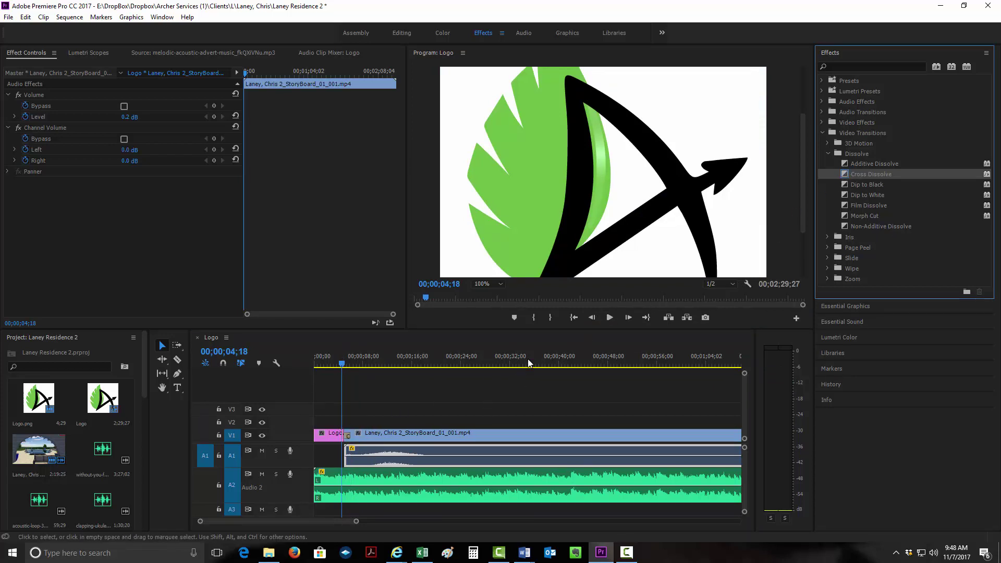
left_click(610, 317)
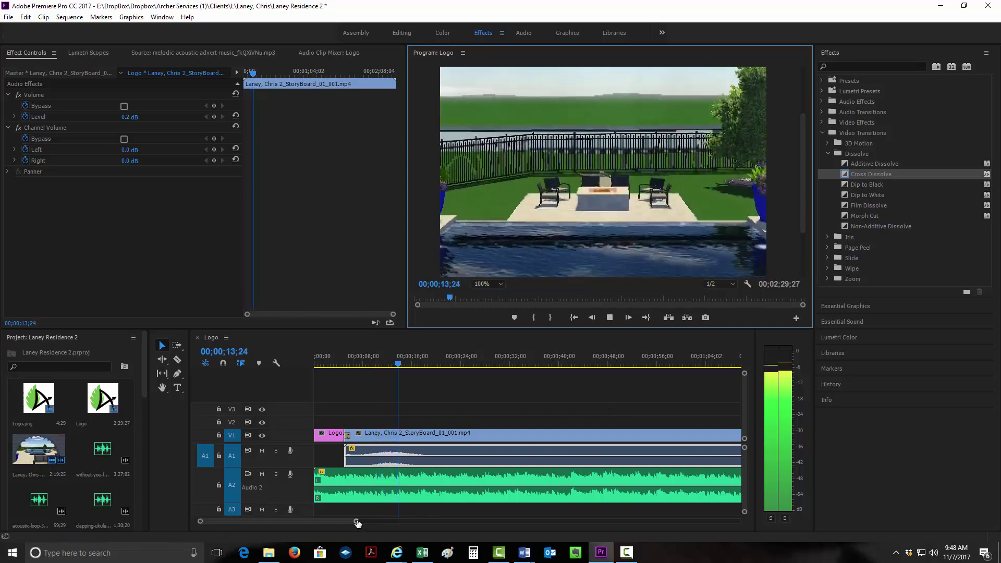
left_click_drag(357, 523, 513, 521)
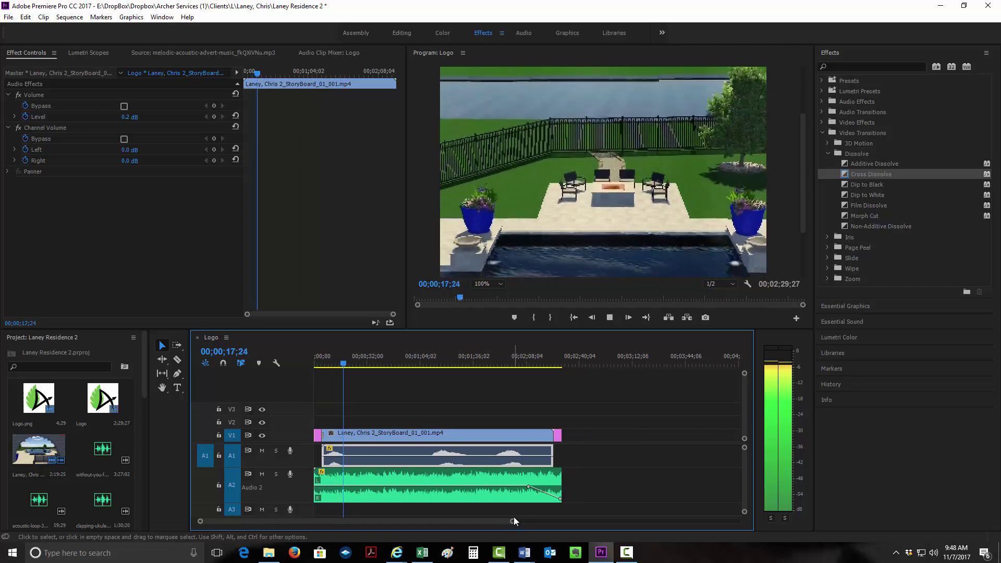
left_click(609, 316)
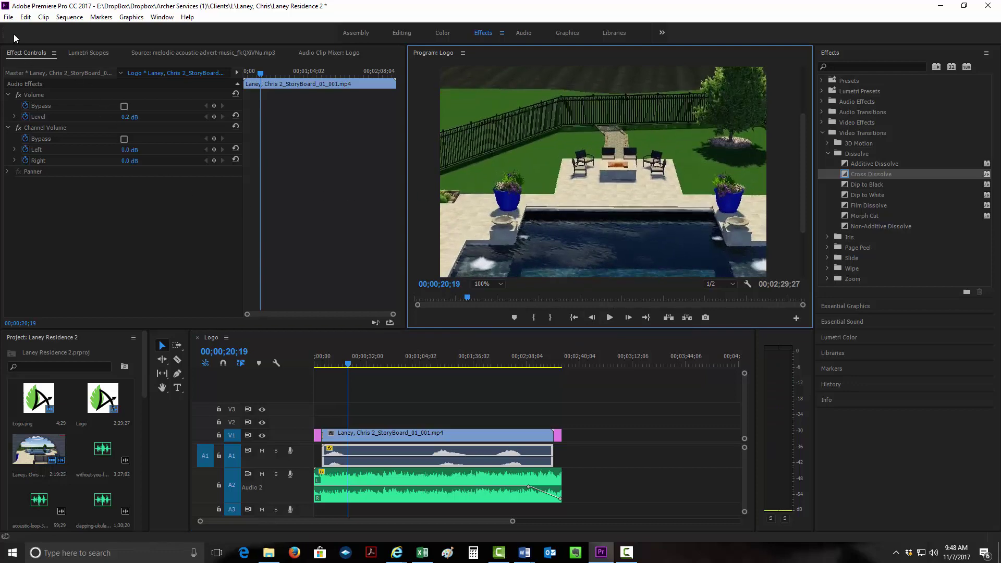
Step: Save the project as a new file named Demo Video in the Archer > SOP > Design Process folder
left_click(9, 18)
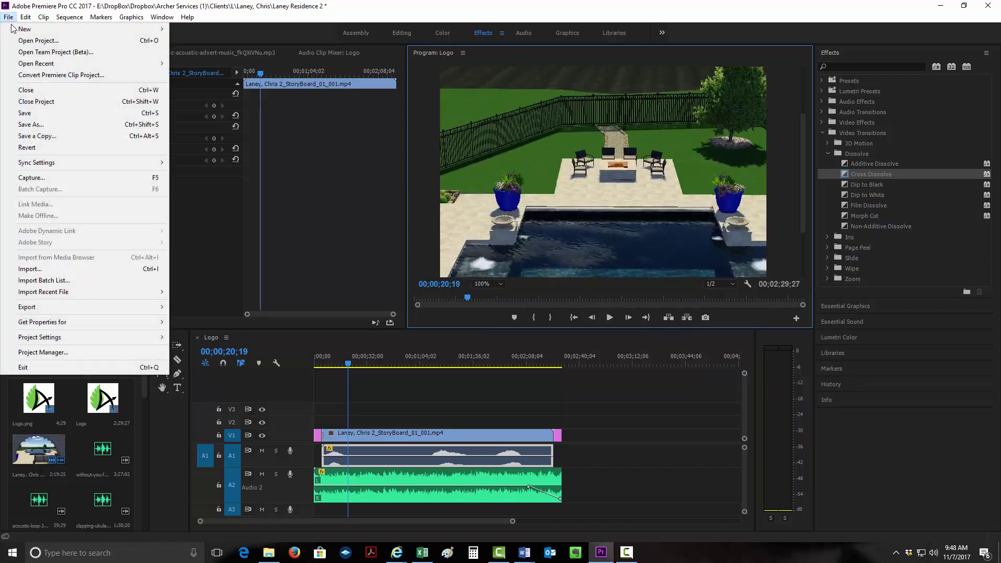
left_click(31, 124)
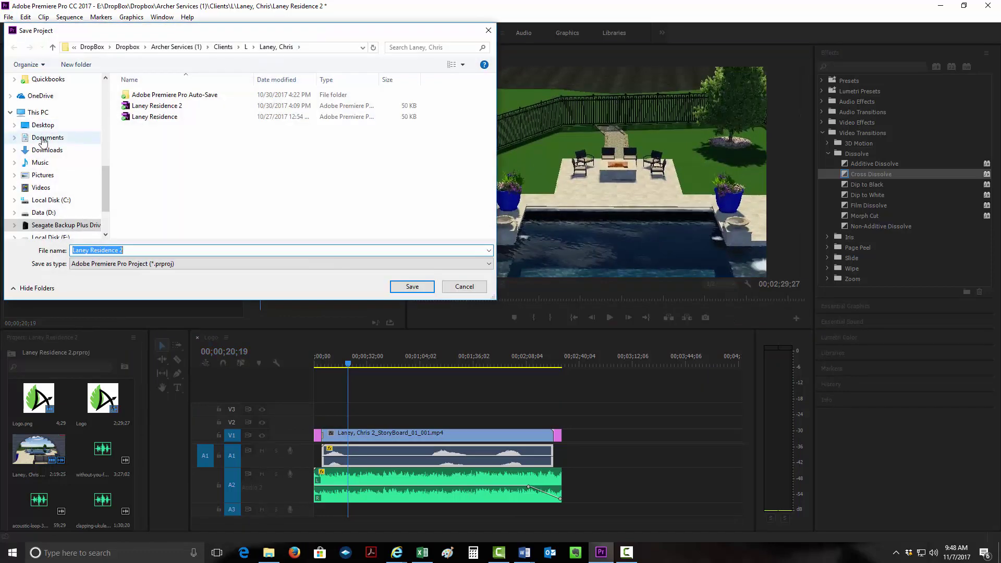
left_click(174, 48)
double_click(143, 94)
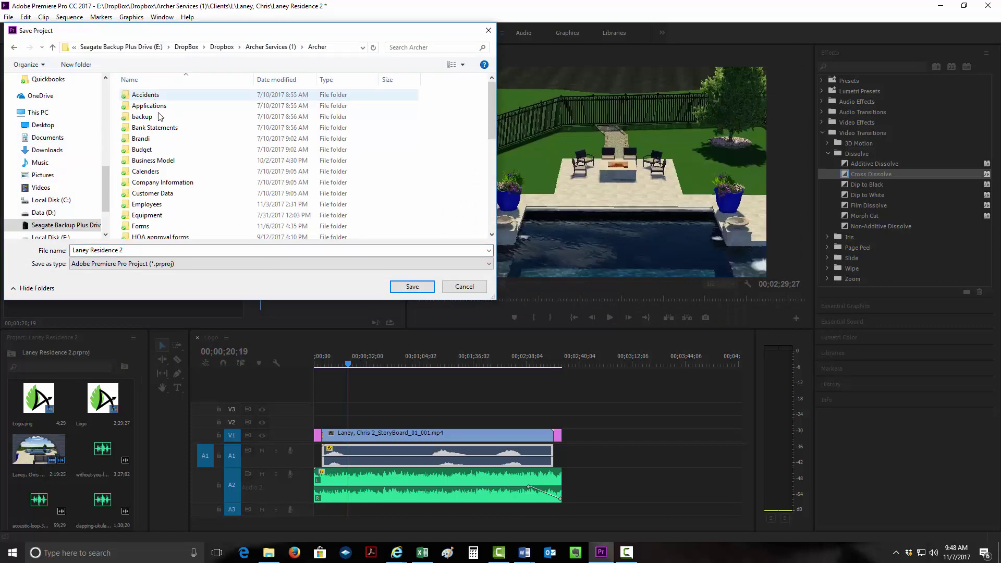
scroll(179, 206, "down", 2)
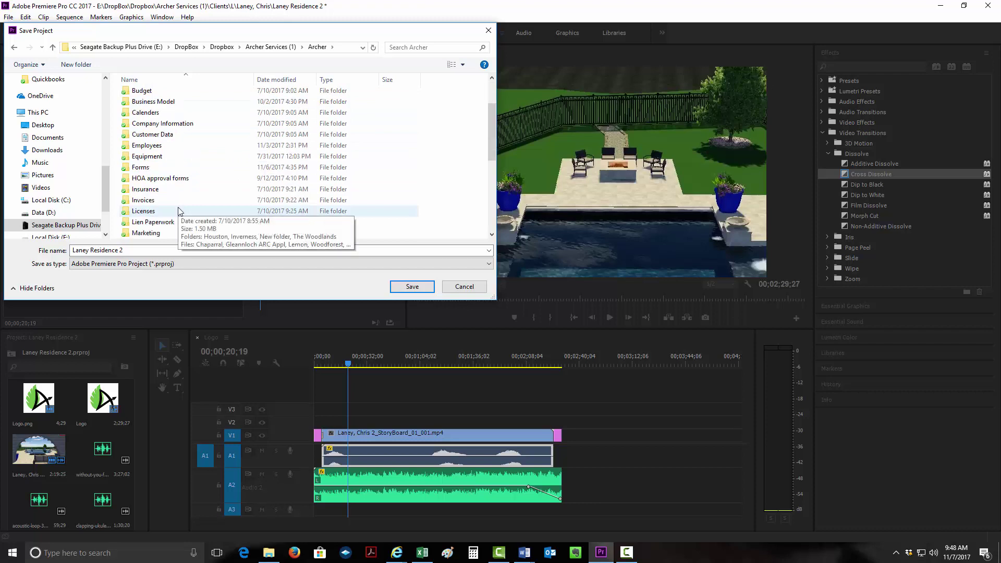
scroll(179, 211, "down", 5)
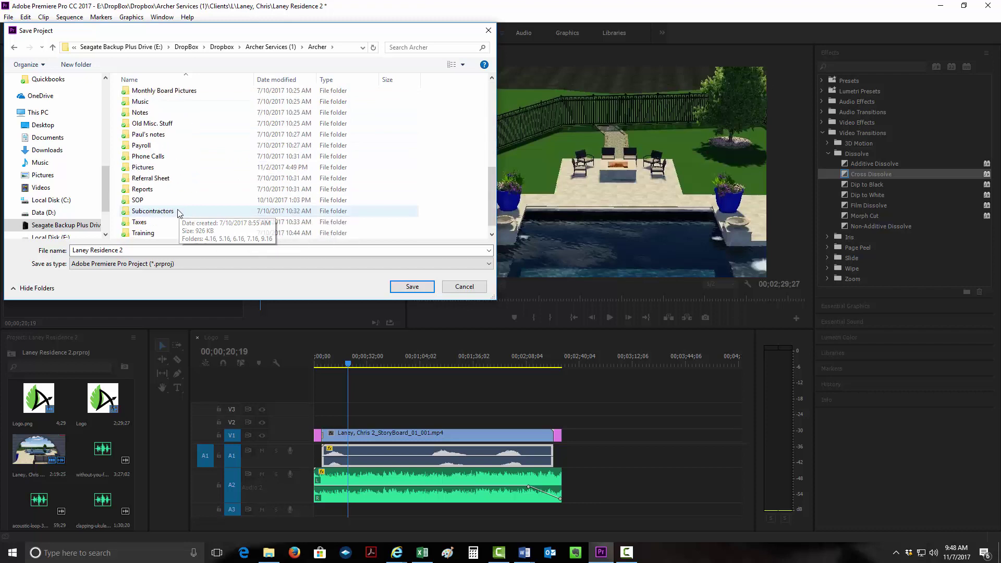
double_click(172, 200)
double_click(169, 103)
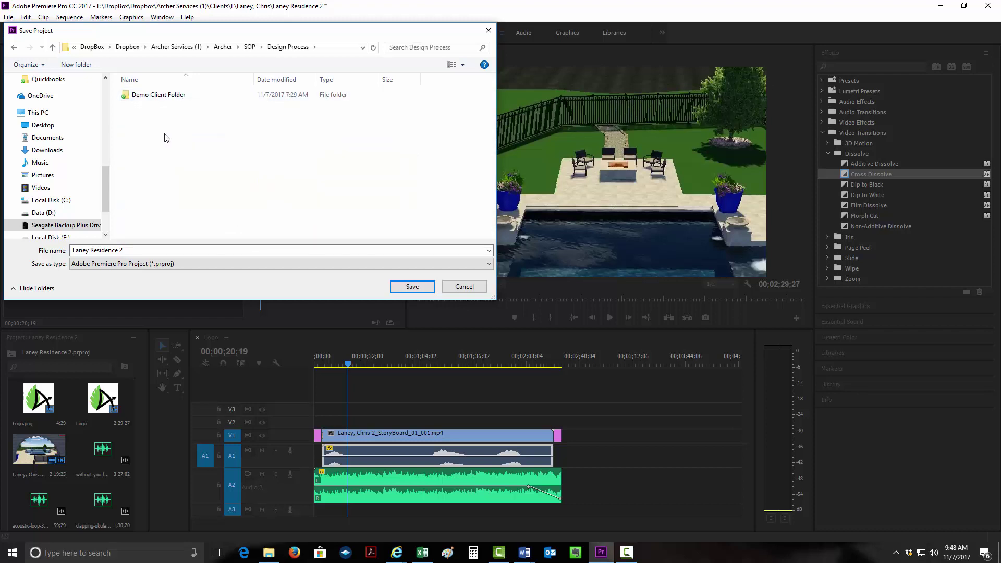
left_click(150, 249)
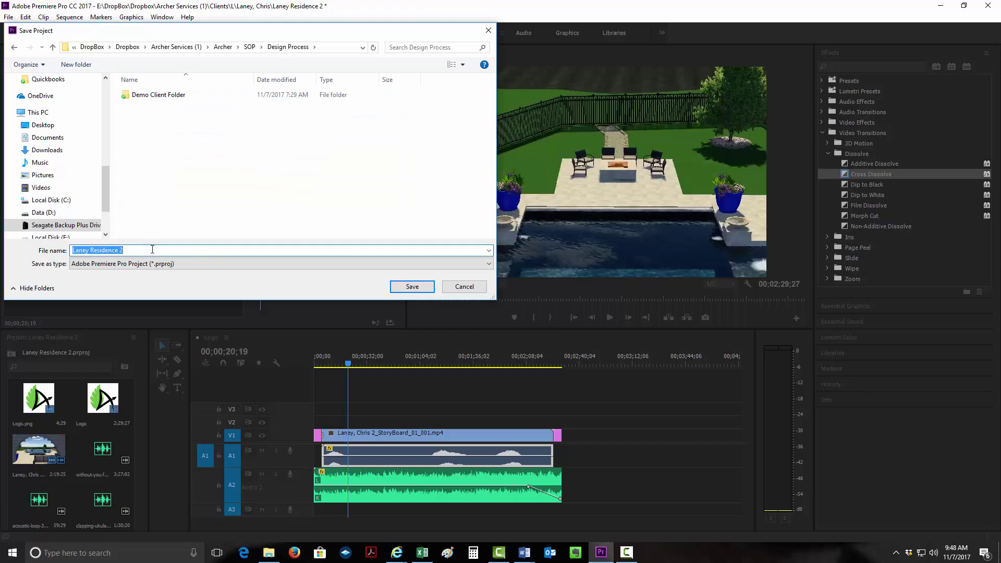
type("Demo")
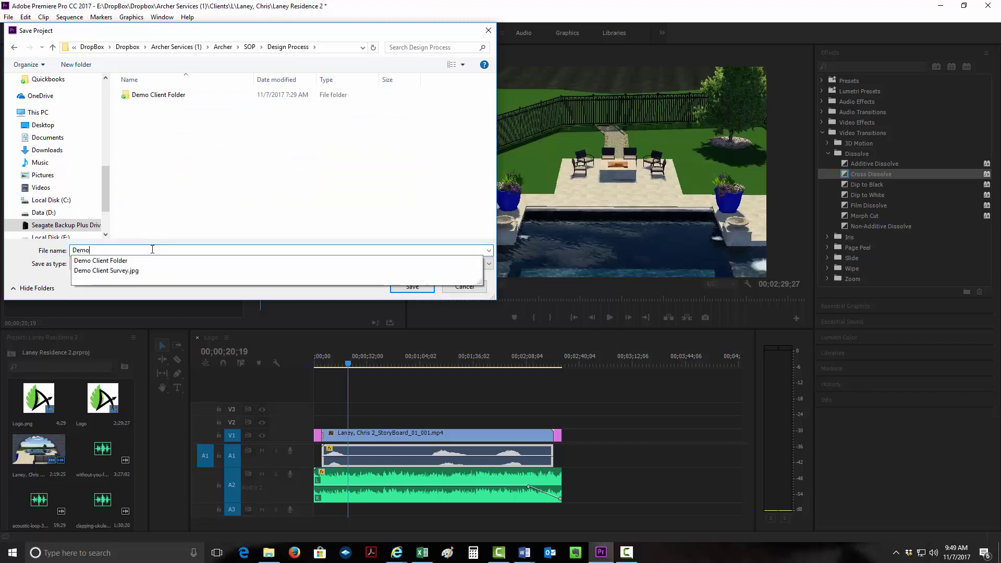
type(" Video")
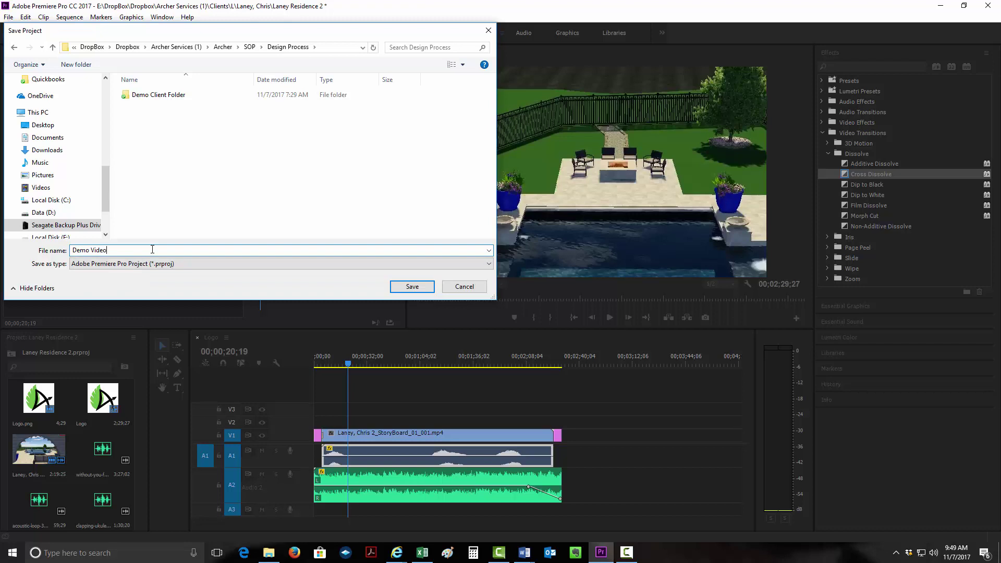
key("Return")
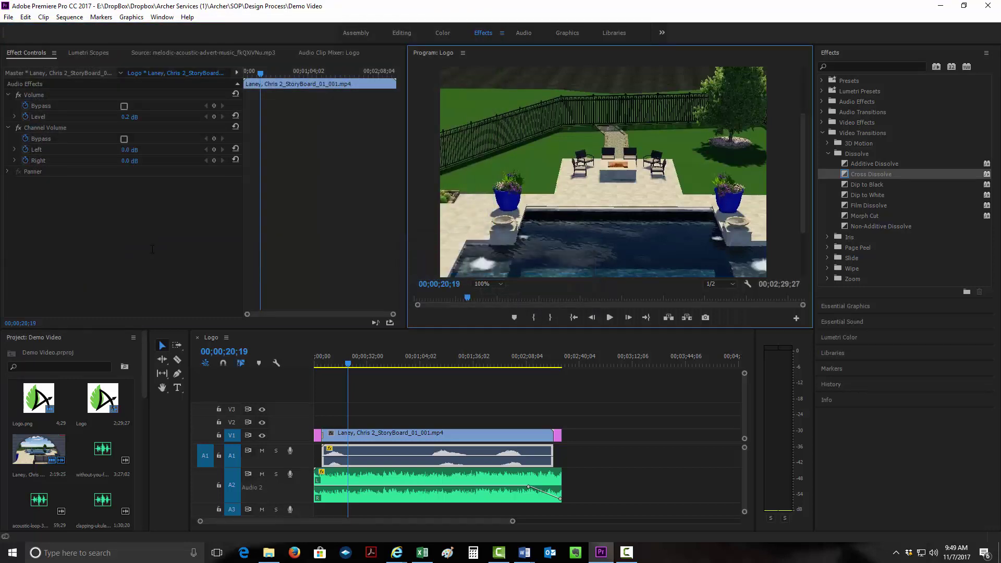
left_click(4, 167)
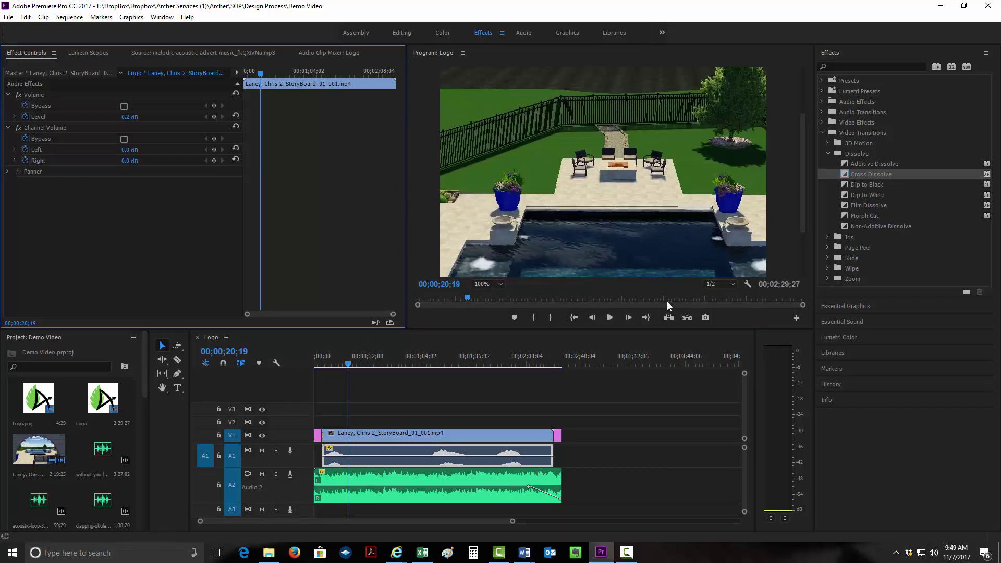
left_click(252, 390)
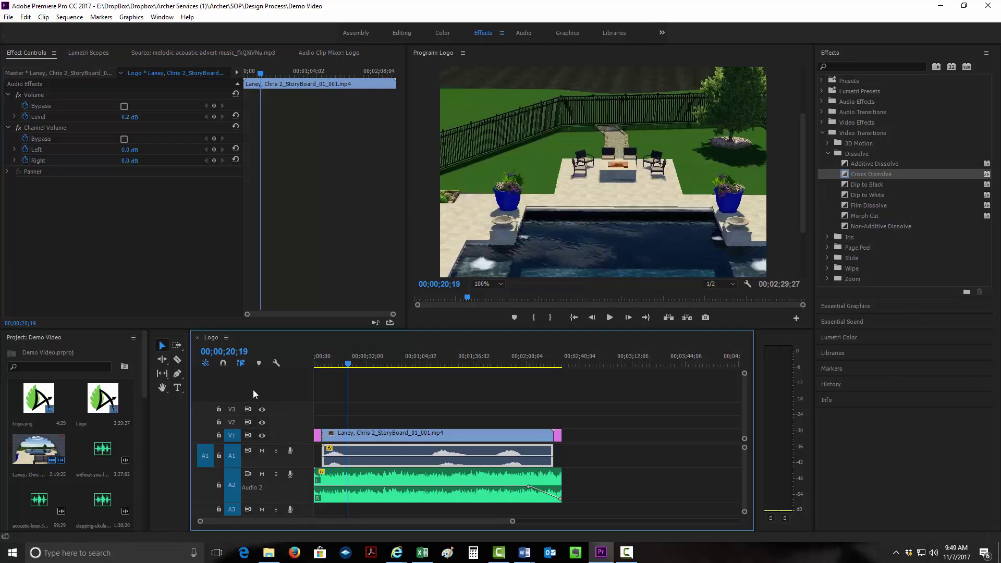
left_click(9, 17)
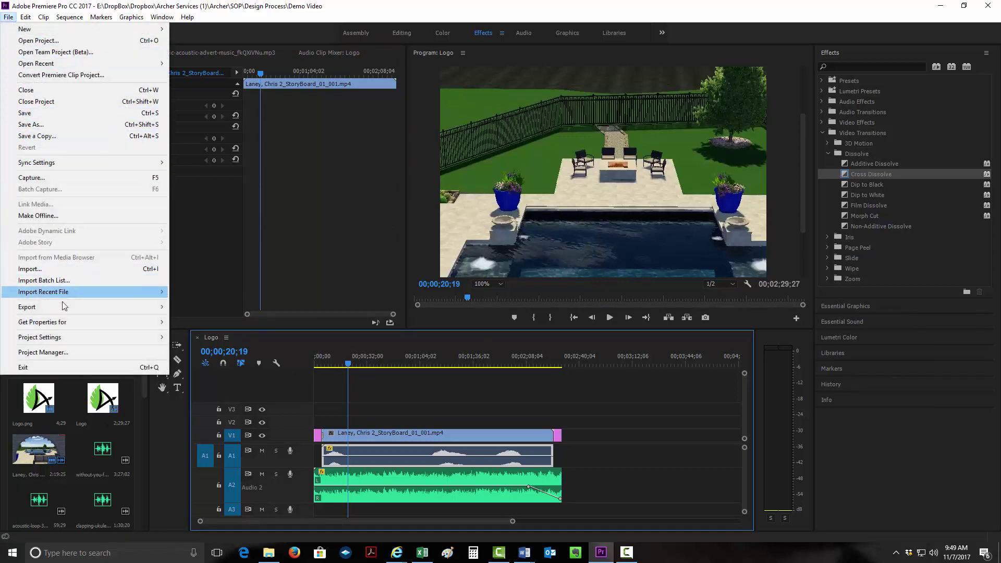
mouse_move(65, 306)
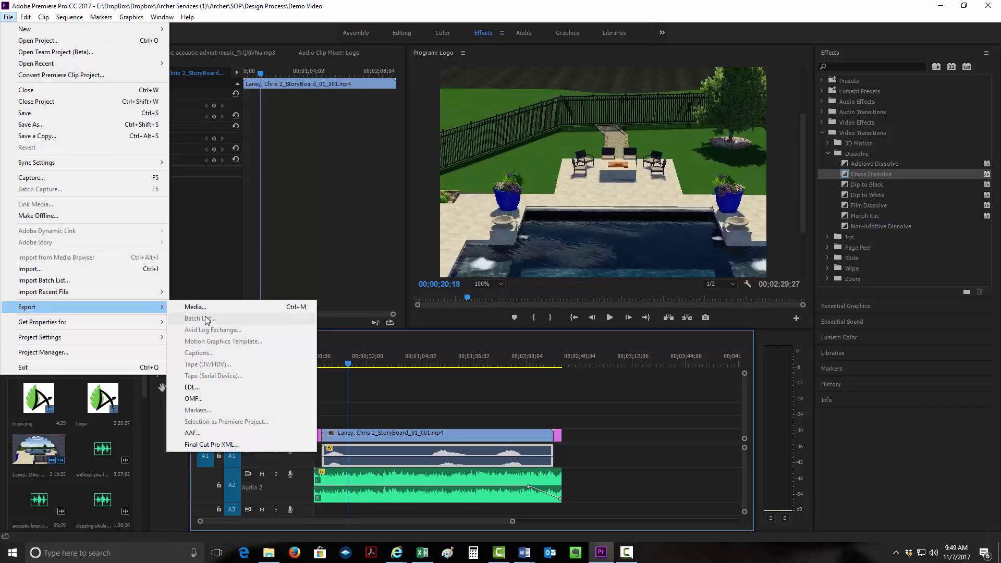
left_click(376, 341)
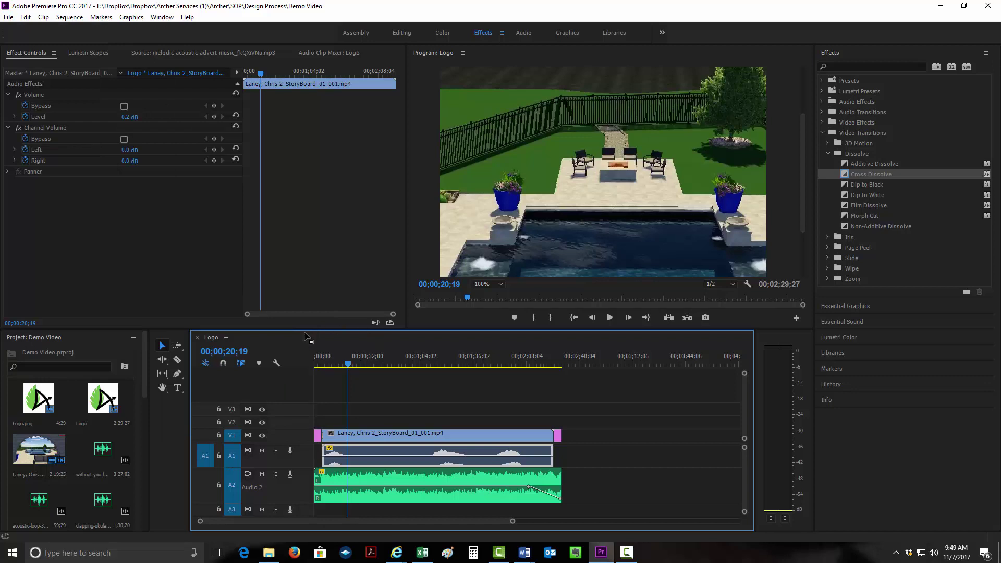
left_click(199, 272)
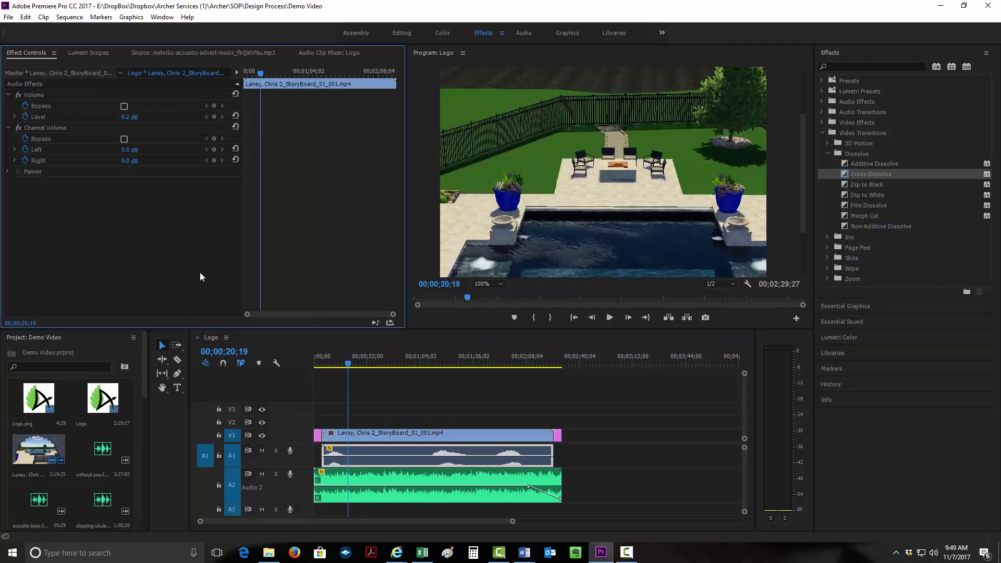
left_click(8, 18)
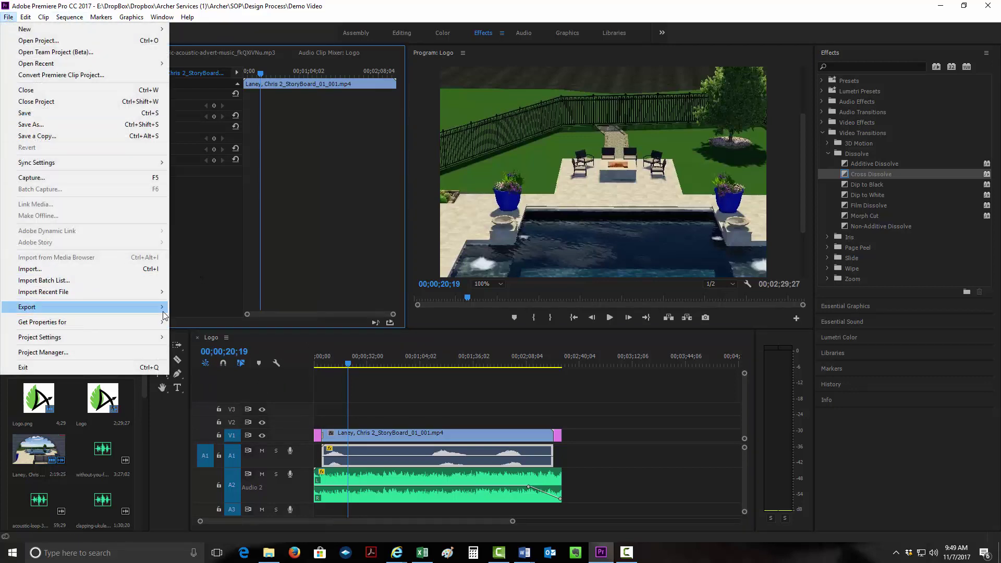
mouse_move(163, 313)
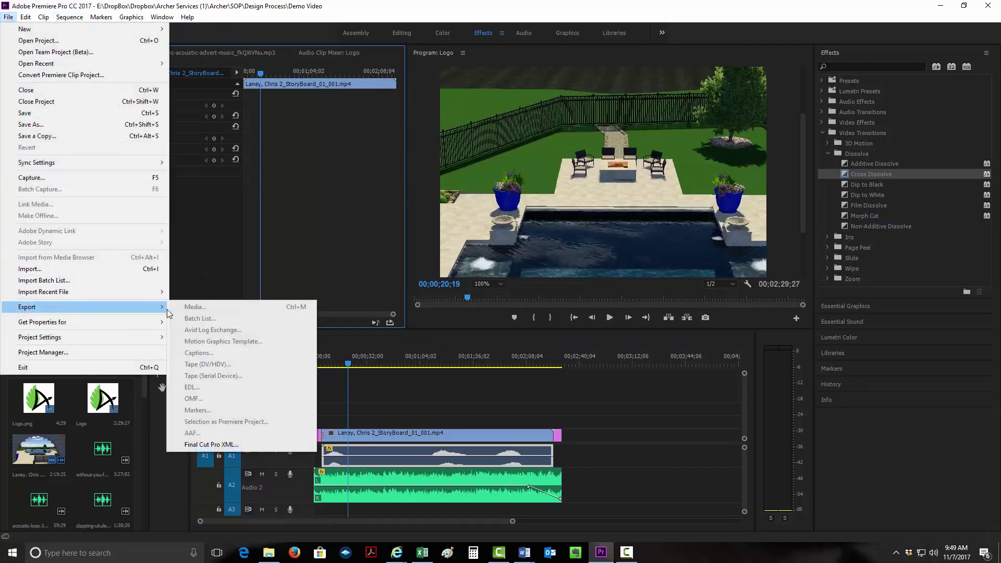
Step: In the Logo sequence's media export settings, try Scale To Fill source scaling and choose the Match Source - High bitrate preset
left_click(341, 347)
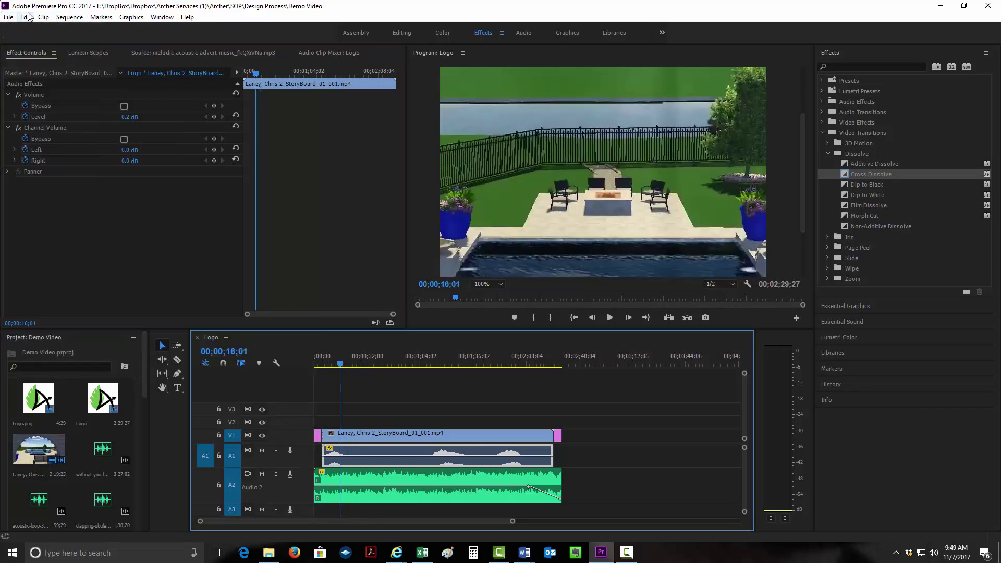
left_click(8, 17)
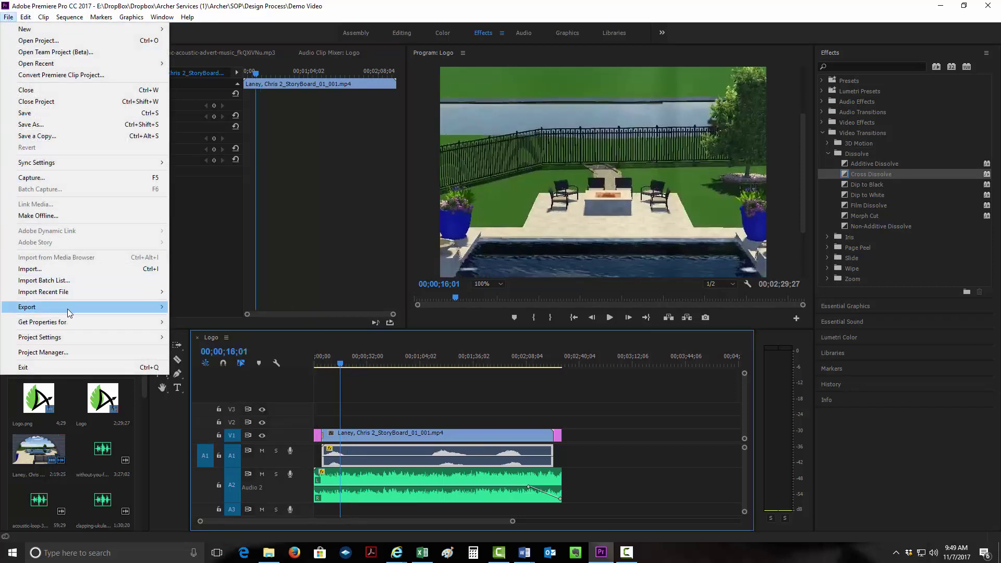
mouse_move(69, 308)
left_click(204, 310)
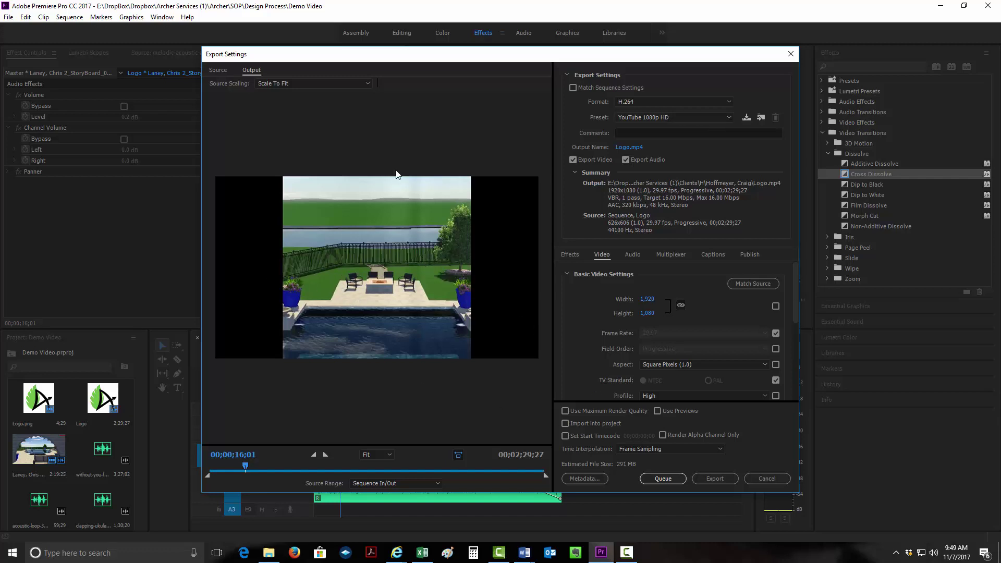
left_click(361, 81)
left_click(337, 107)
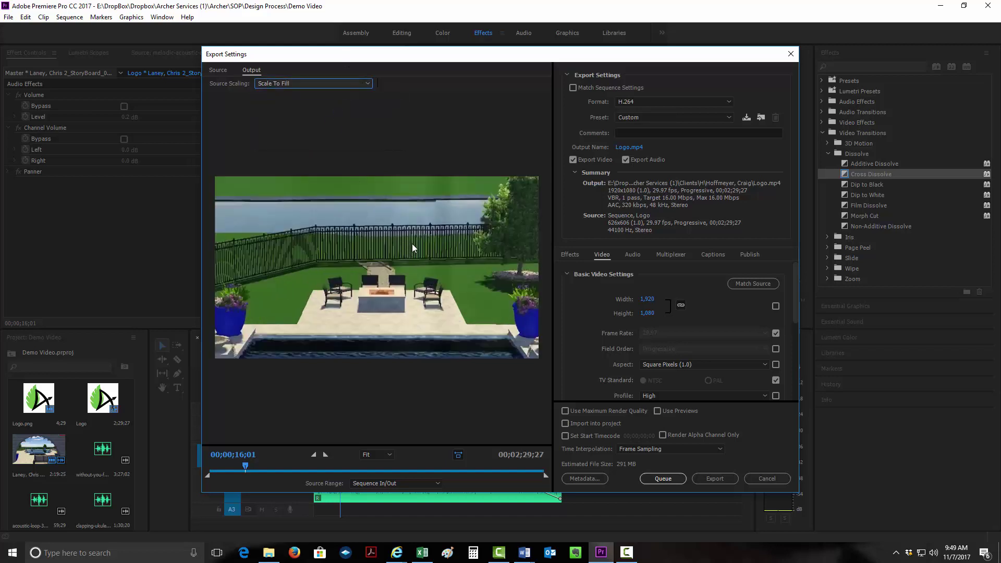
left_click(673, 119)
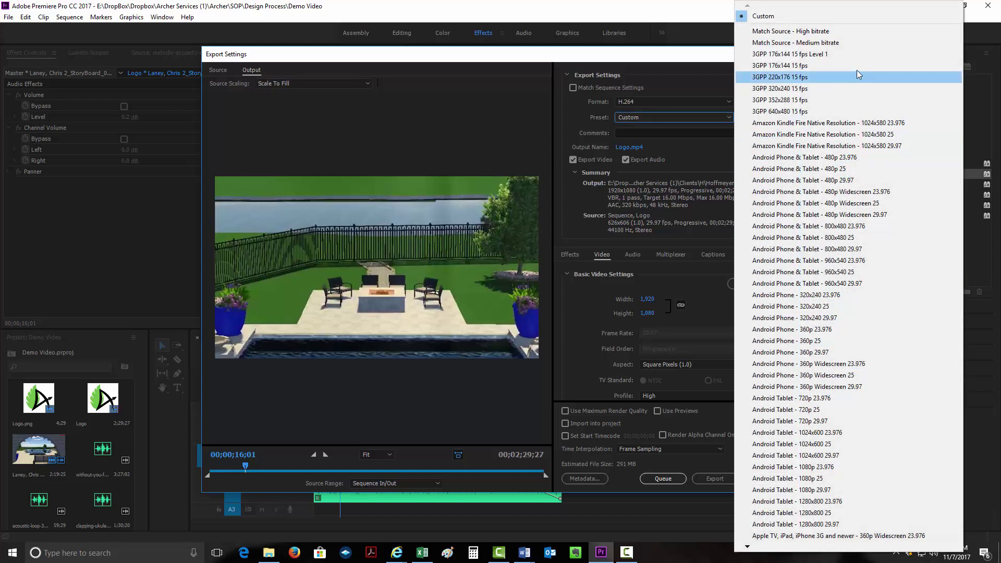
left_click(814, 31)
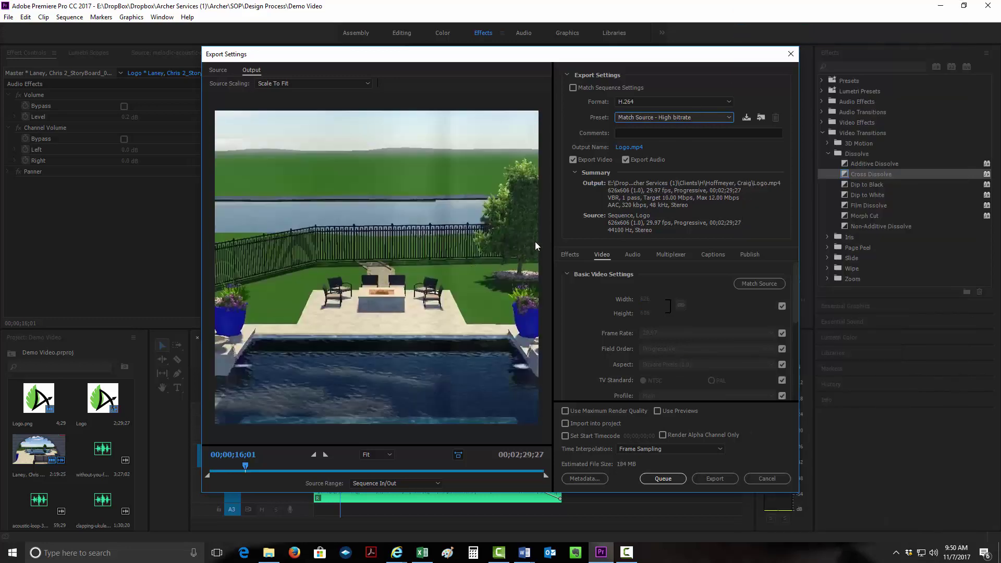
Step: Set the export output to Demo video in the Archer > SOP > Design Process folder, and dismiss the export settings without exporting
left_click(624, 149)
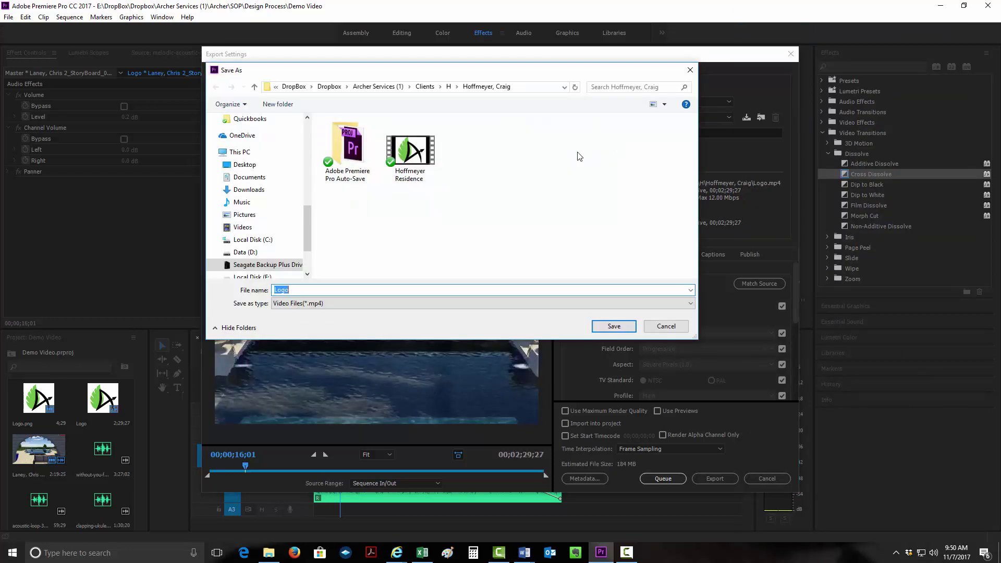
left_click(369, 87)
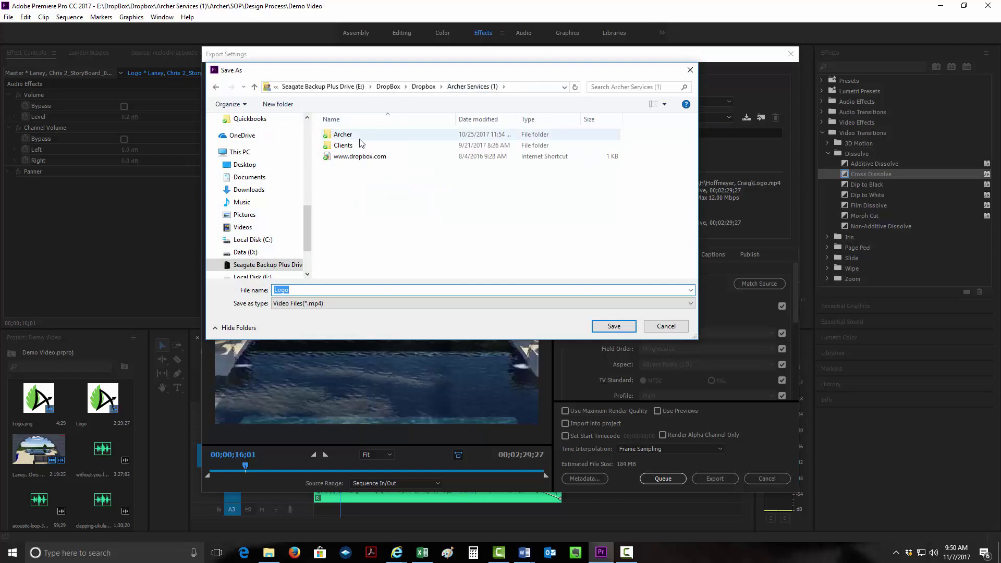
double_click(342, 133)
scroll(416, 269, "down", 6)
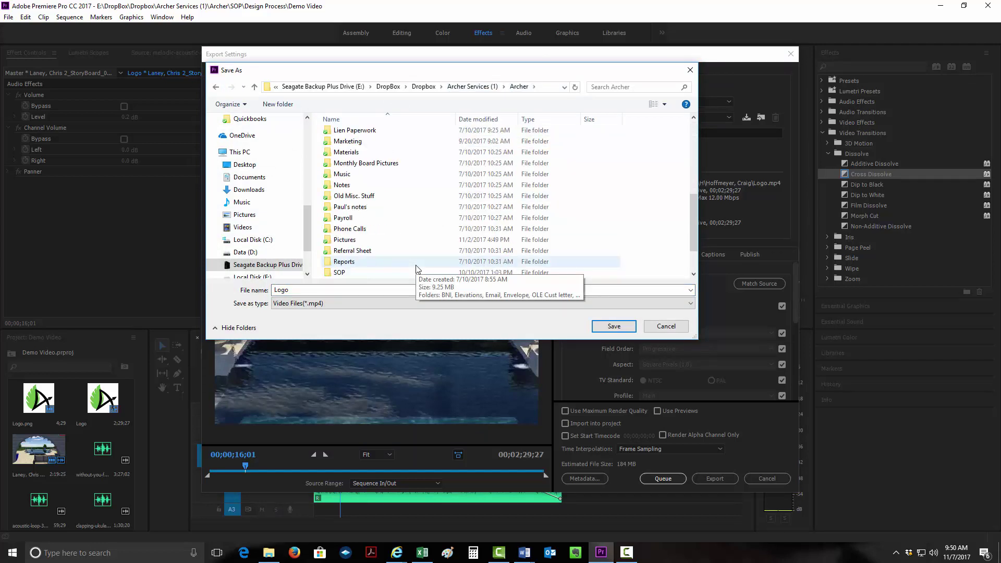
left_click(374, 240)
double_click(374, 240)
double_click(376, 152)
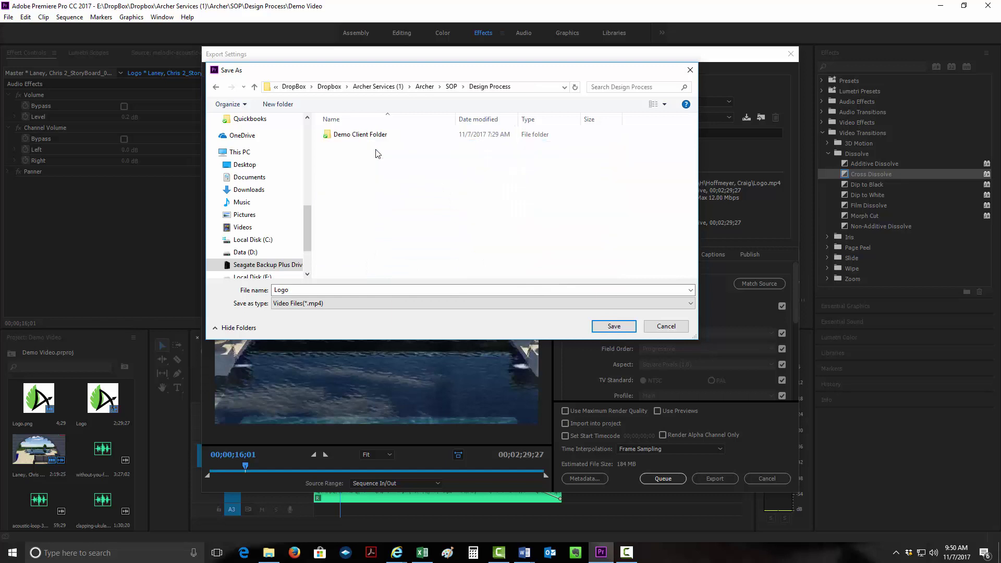
double_click(332, 291)
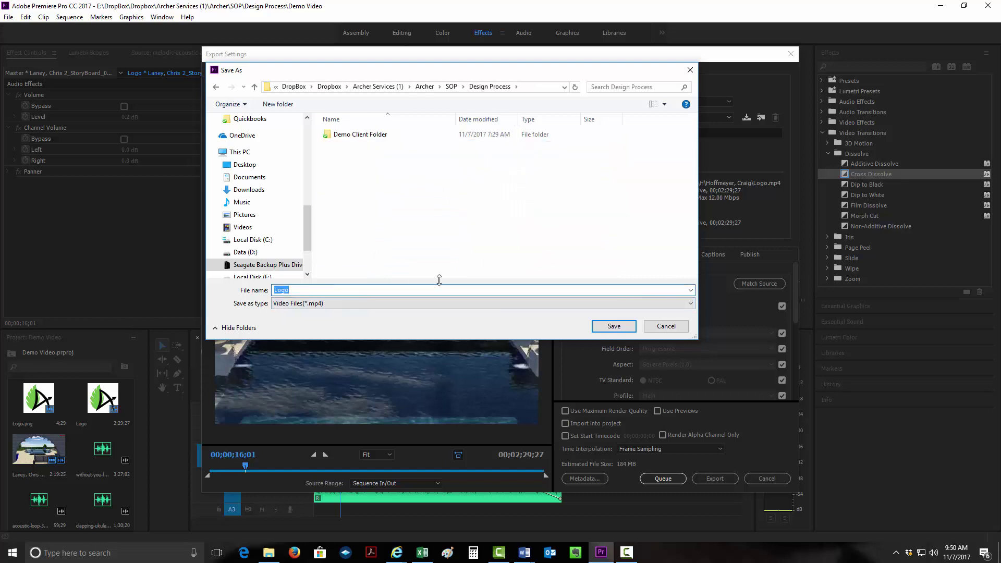
type("Demo vide")
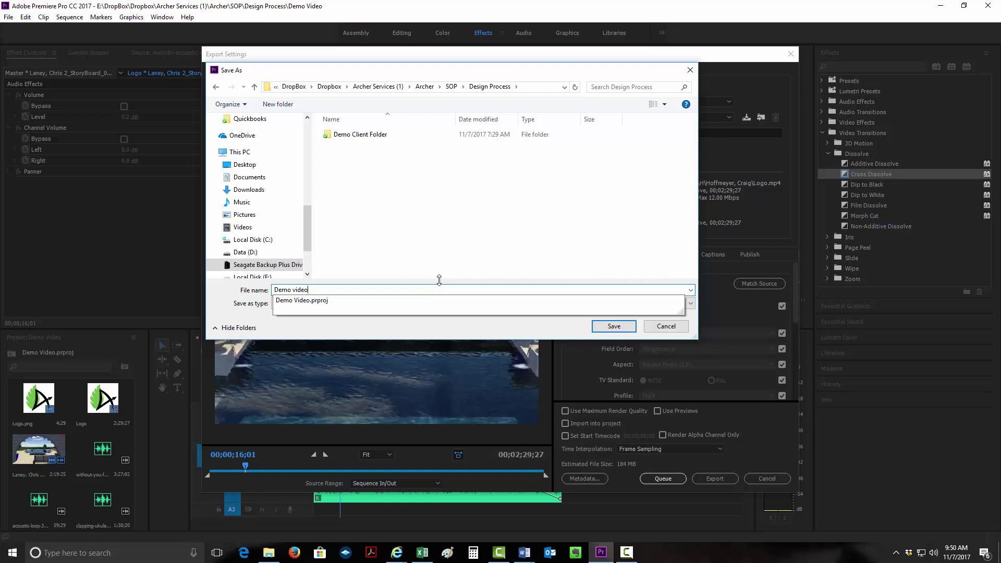
key("Return")
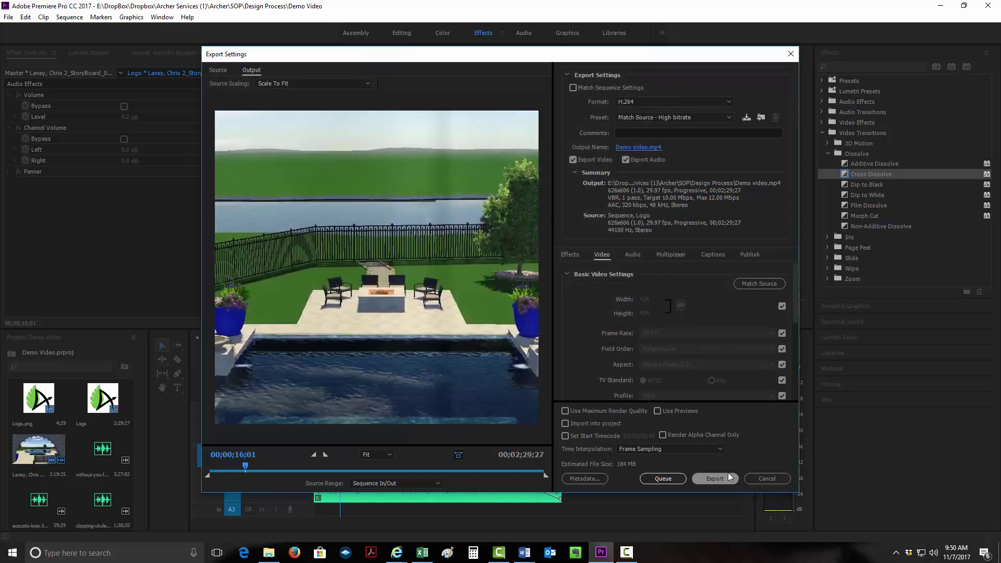
left_click(753, 475)
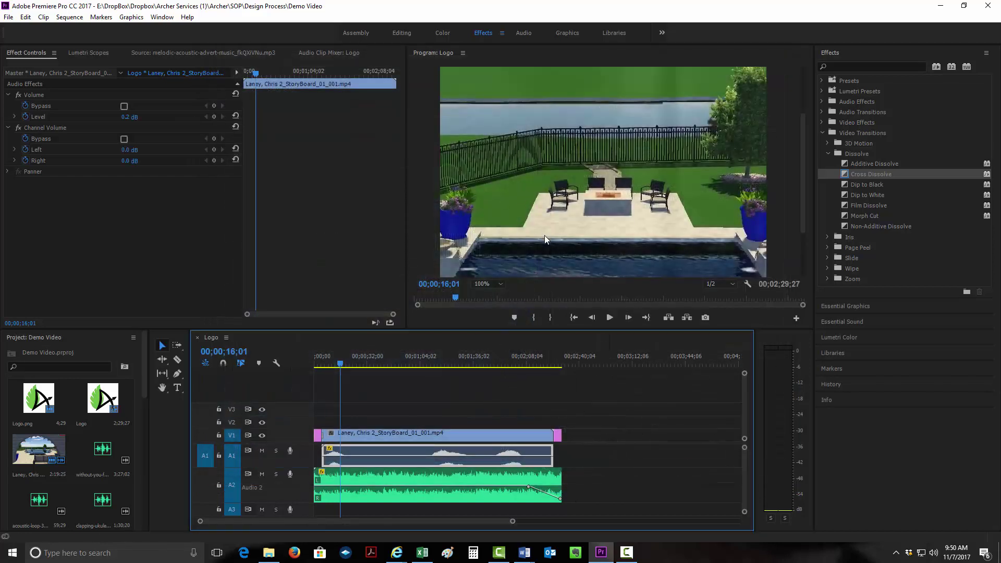
Step: Open the storyboard clip's master in the Source Monitor and select the storyboard clip in the program view
left_click(552, 133)
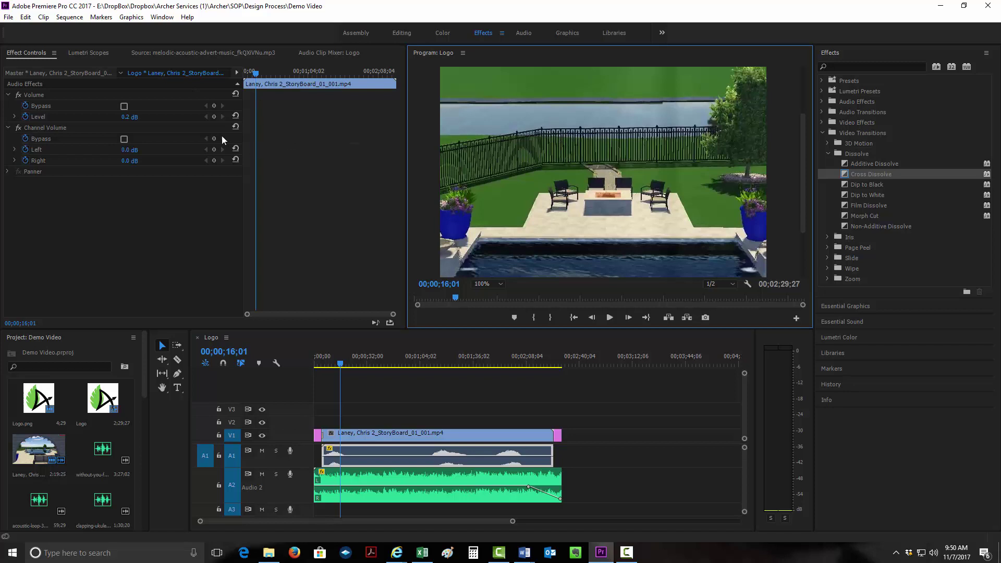
left_click(95, 72)
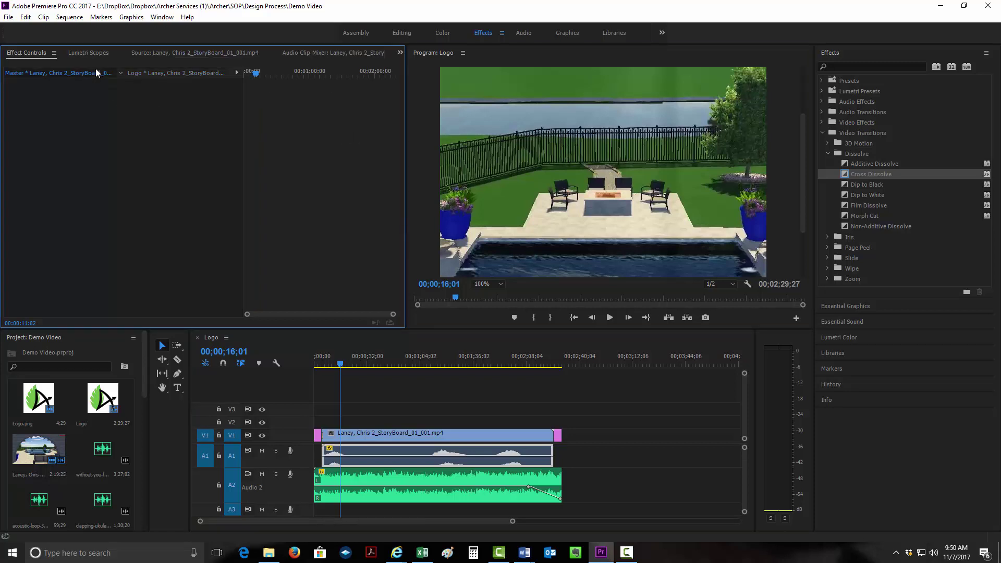
left_click(141, 53)
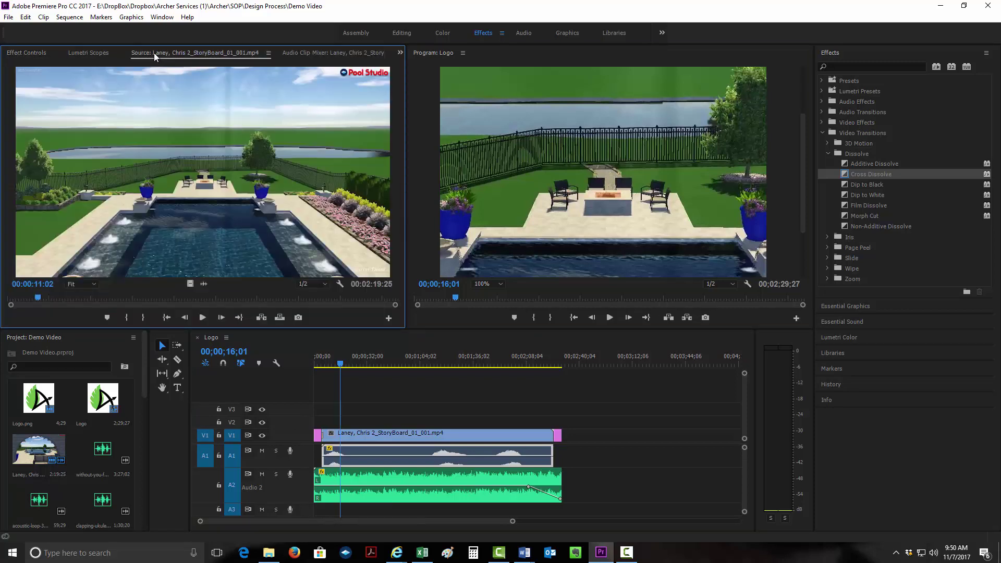
left_click(597, 185)
left_click(148, 214)
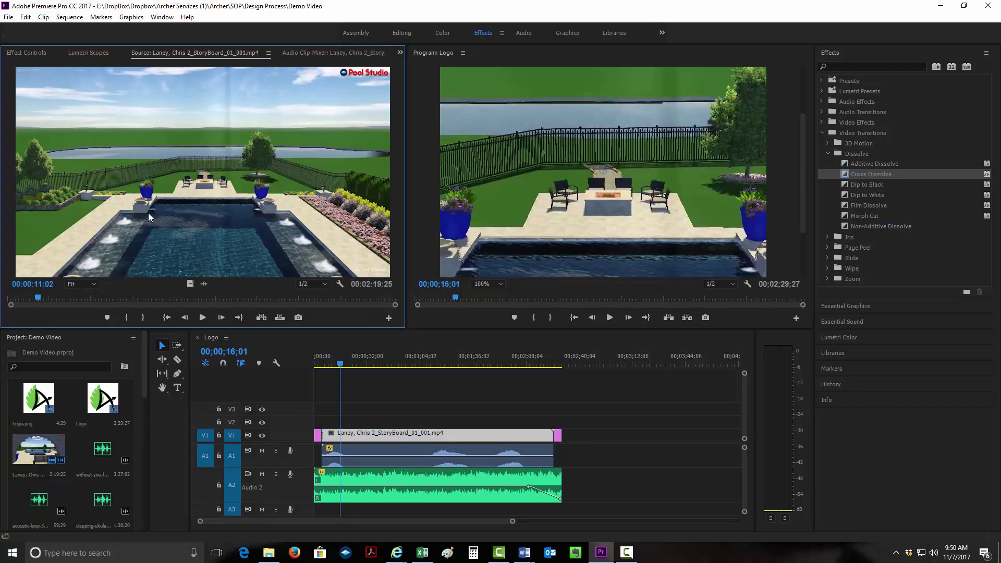
Step: Look over the storyboard clip's Audio Clip Mixer, and maximize the Source Monitor to inspect its panel options
left_click(296, 52)
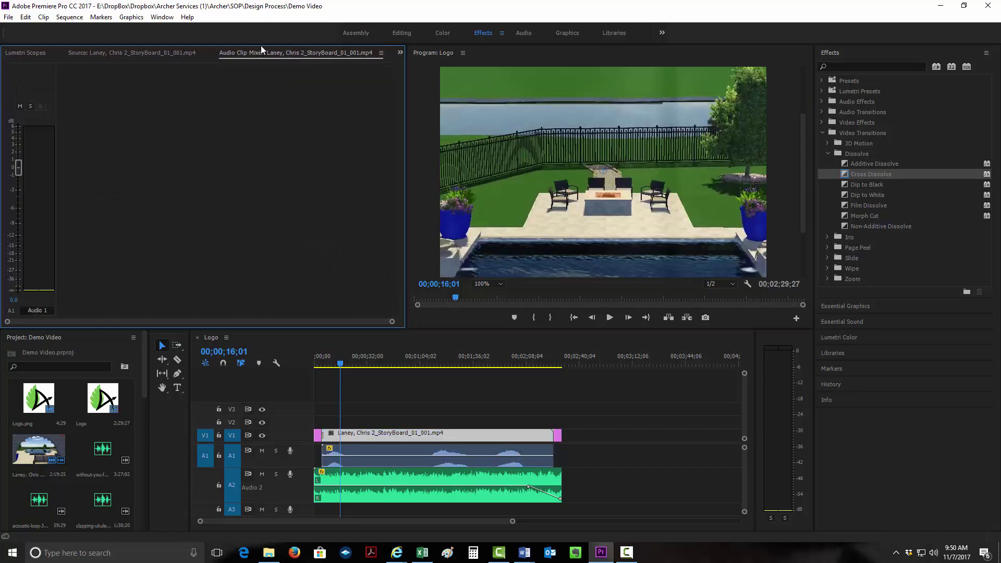
left_click(32, 52)
left_click(95, 52)
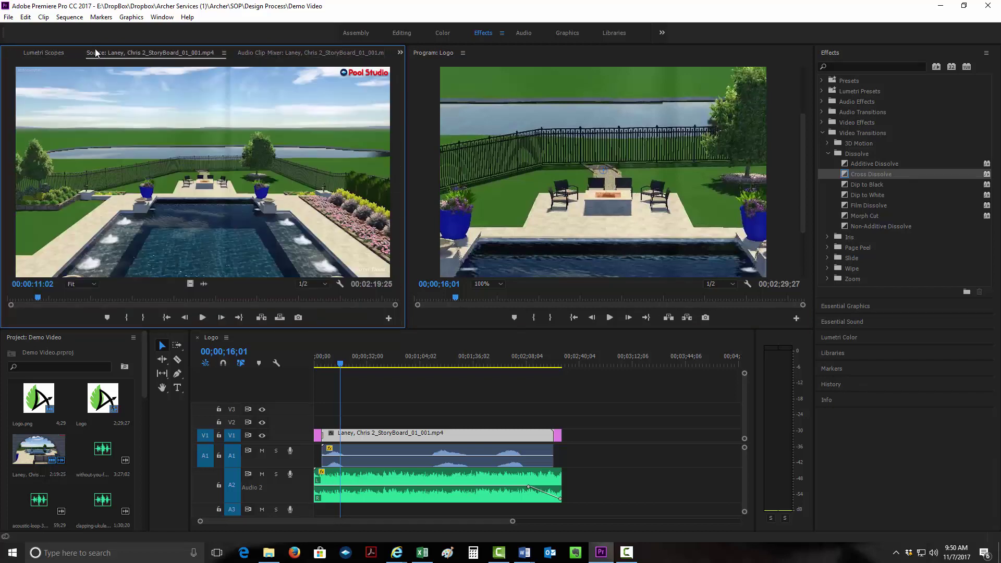
double_click(96, 53)
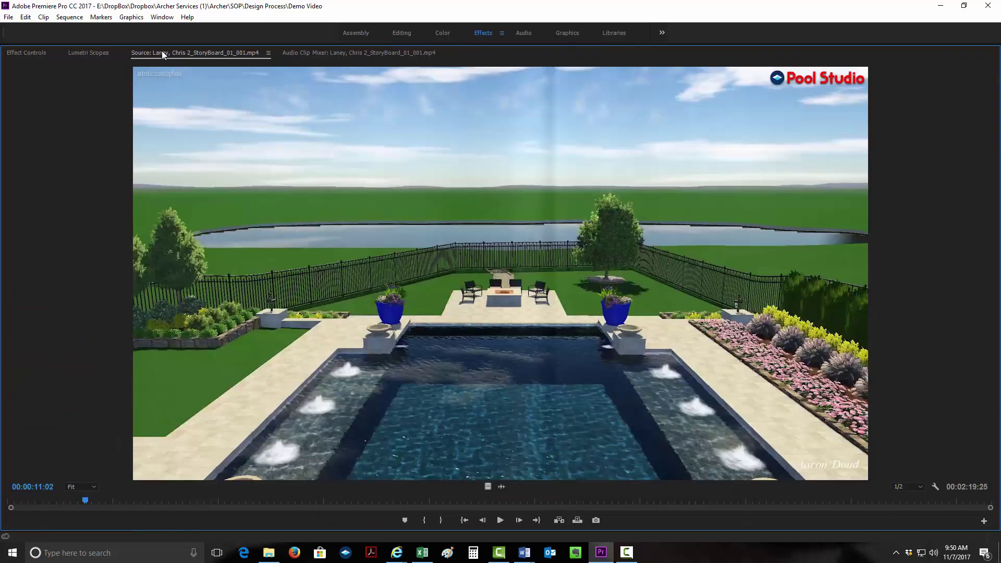
left_click(269, 54)
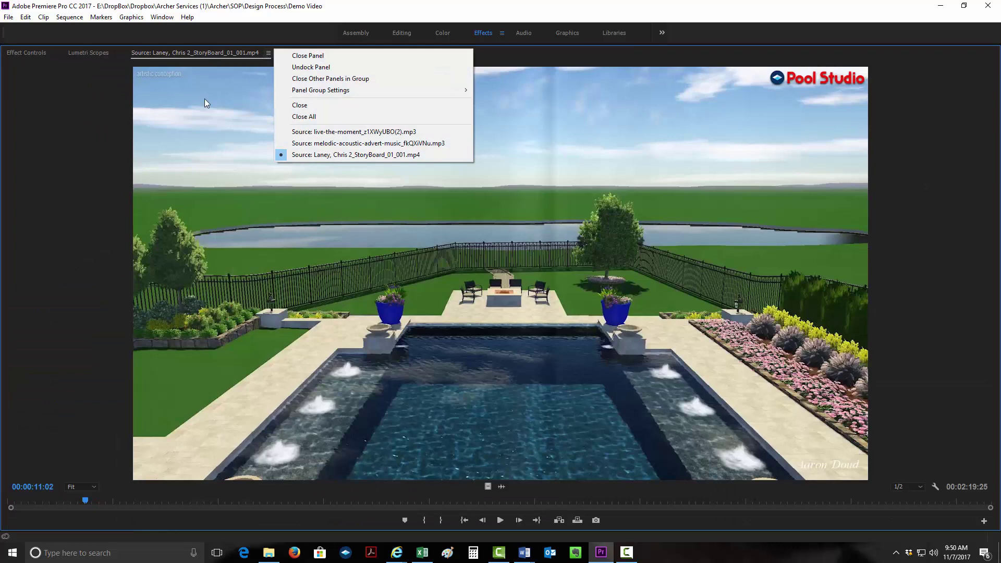
left_click(610, 123)
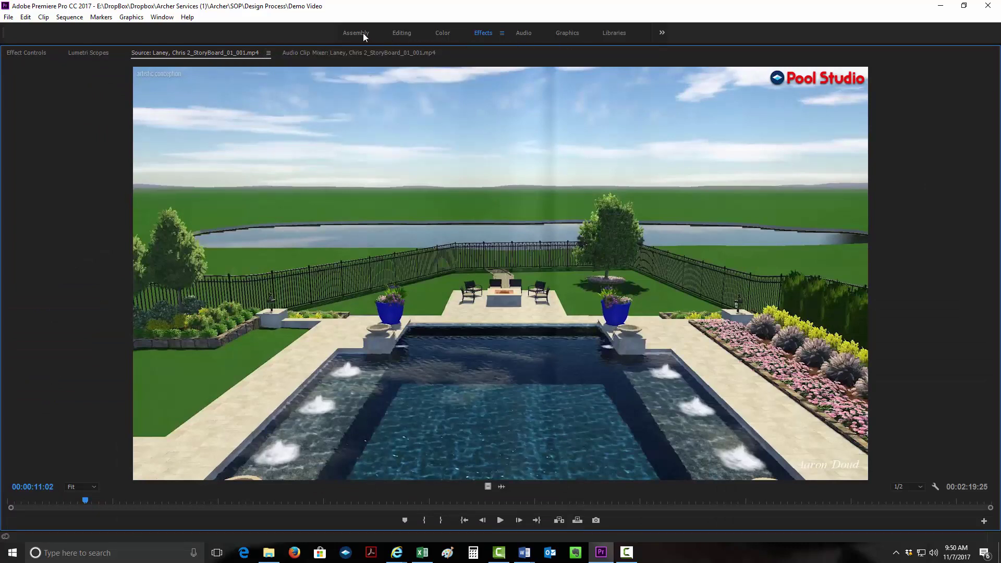
Step: Switch to the Editing workspace and look over its layout options and the Source Monitor's zoom levels
left_click(401, 33)
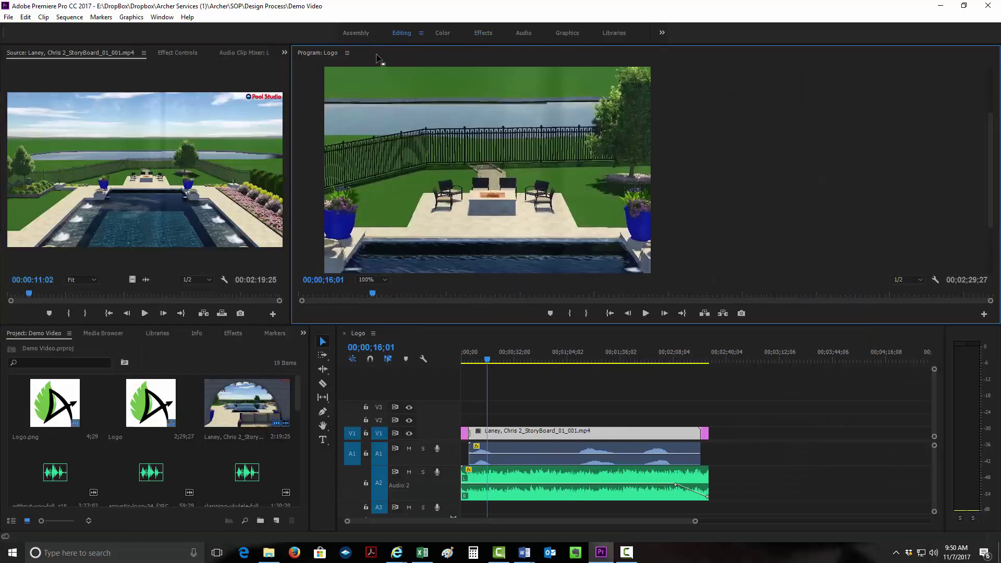
left_click(422, 33)
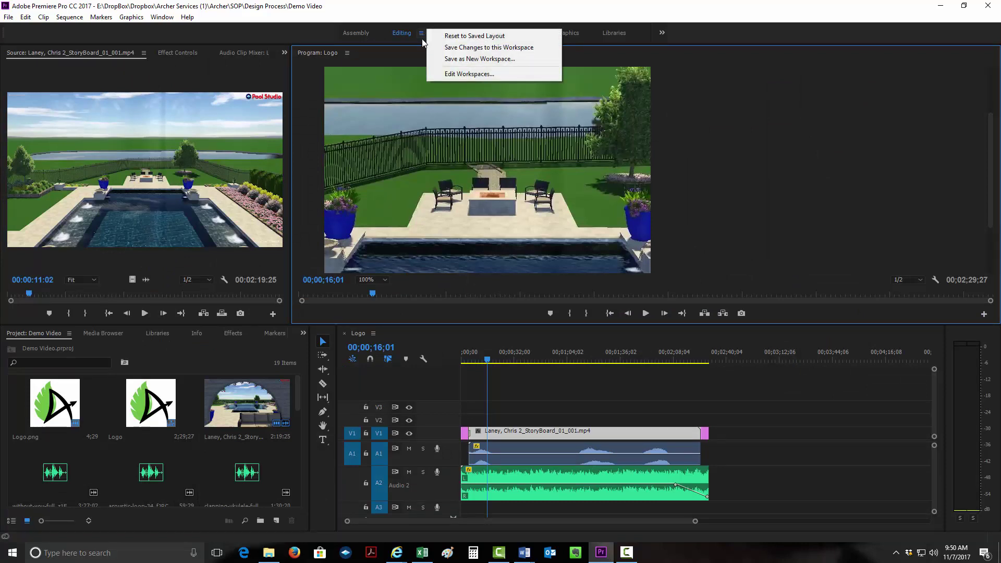
left_click(190, 148)
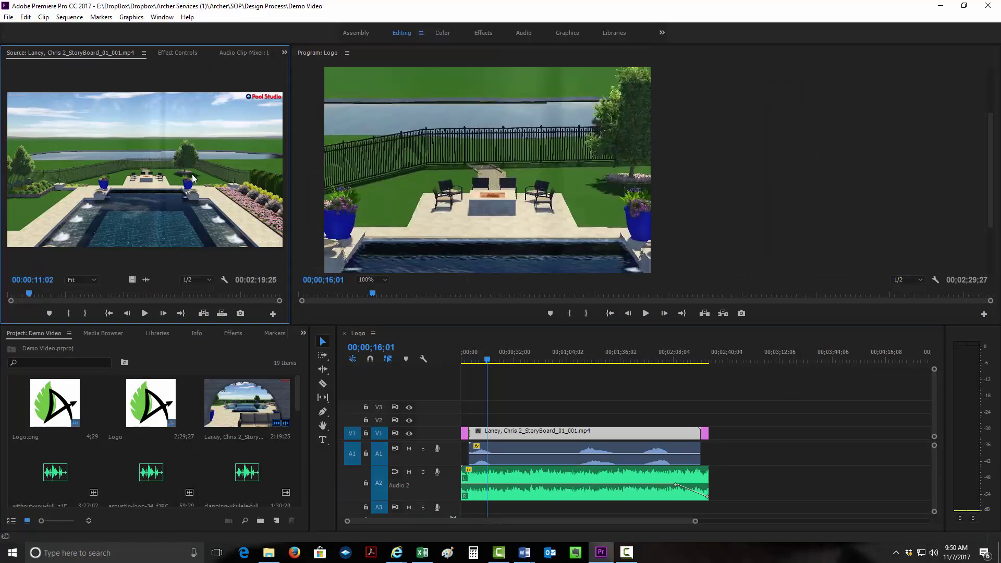
left_click(96, 280)
left_click(481, 214)
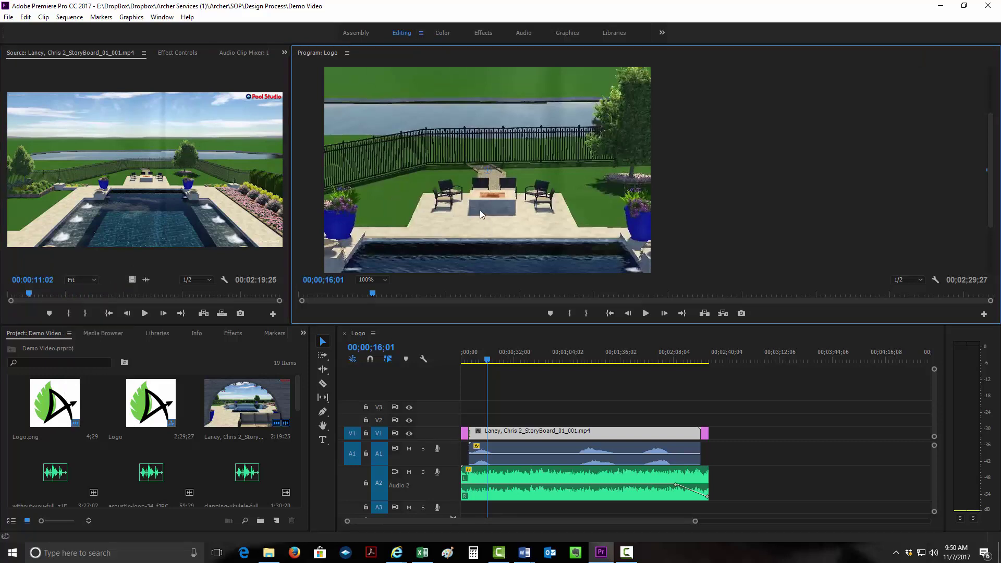
Step: Switch to the Effects workspace and show the effect controls for the storyboard clip
left_click(484, 34)
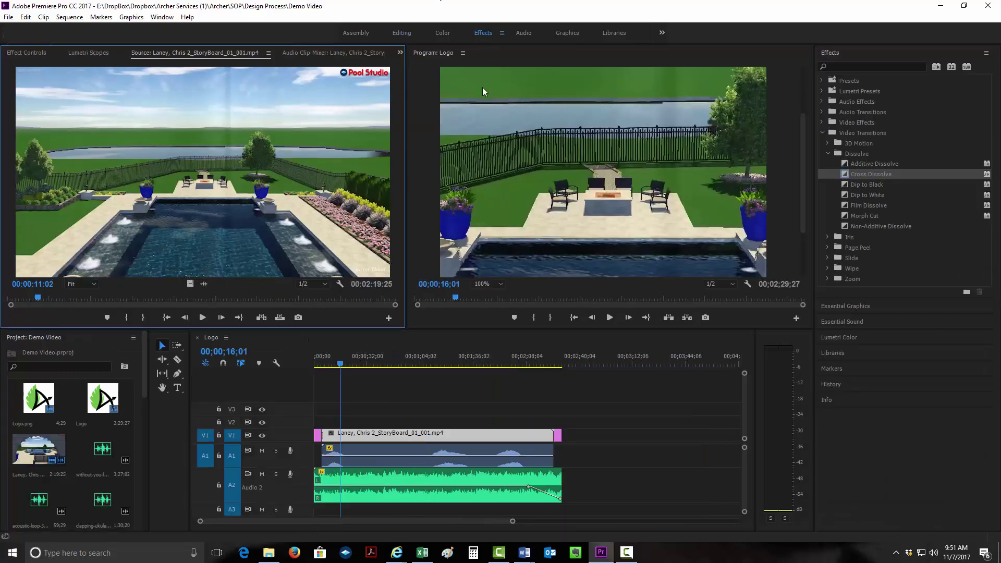
left_click(486, 111)
left_click(373, 112)
left_click(401, 52)
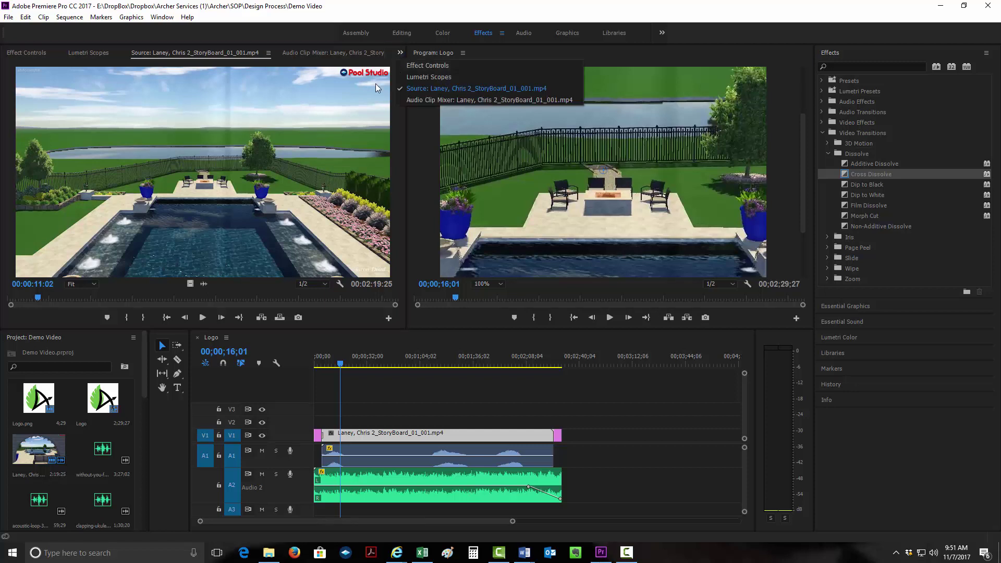
left_click(368, 101)
left_click(399, 53)
left_click(417, 73)
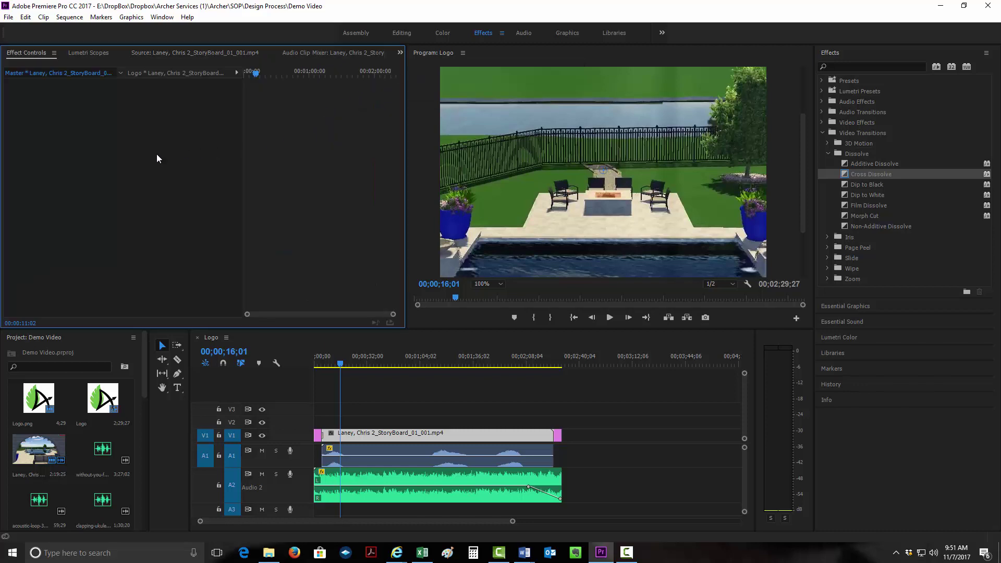
Step: Set the storyboard clip's motion scale to 33 in the Logo sequence, and deselect the clip
left_click(155, 74)
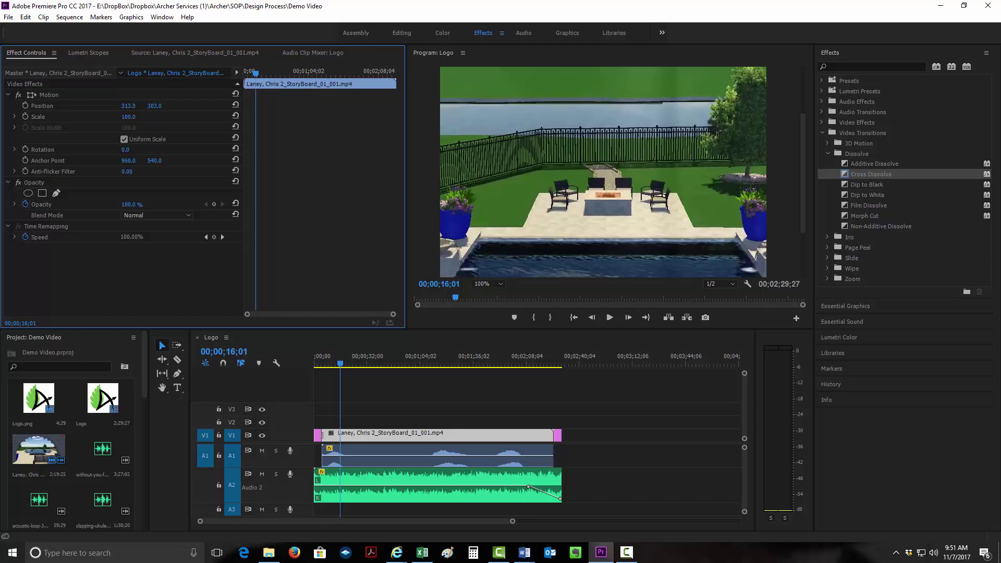
left_click_drag(129, 117, 94, 117)
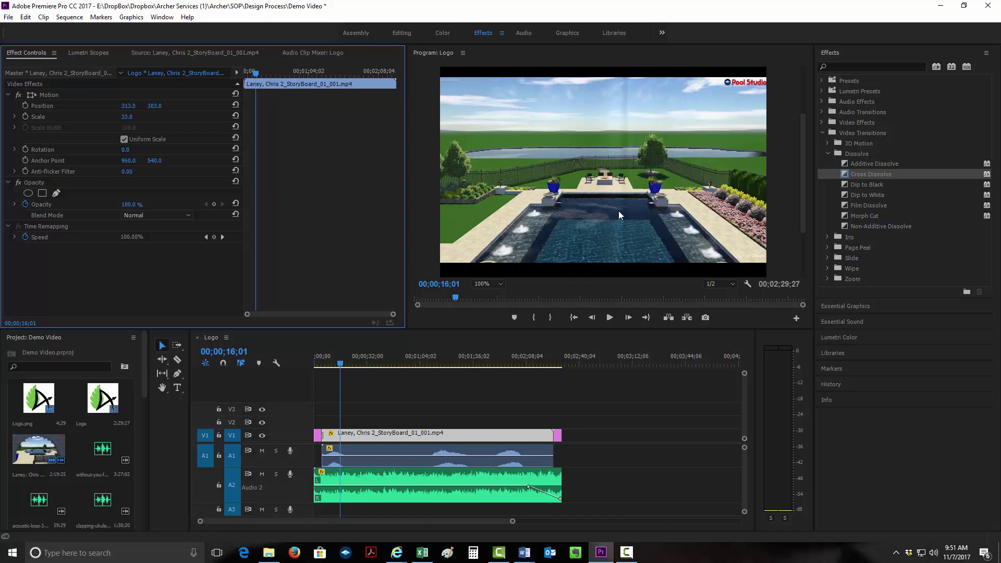
left_click(502, 380)
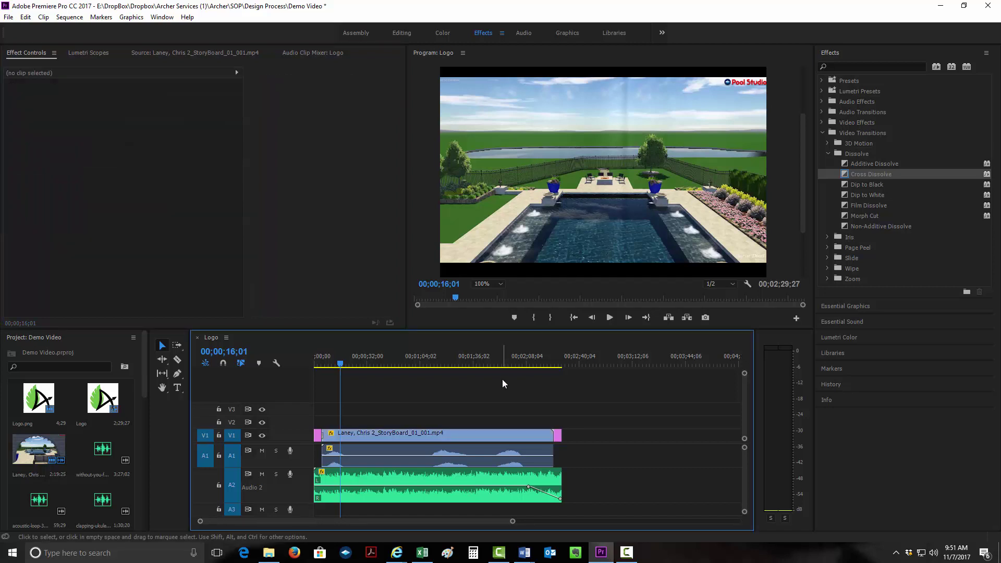
Step: Open the media export settings for the Logo sequence and apply the Match Source - High bitrate preset
left_click(10, 17)
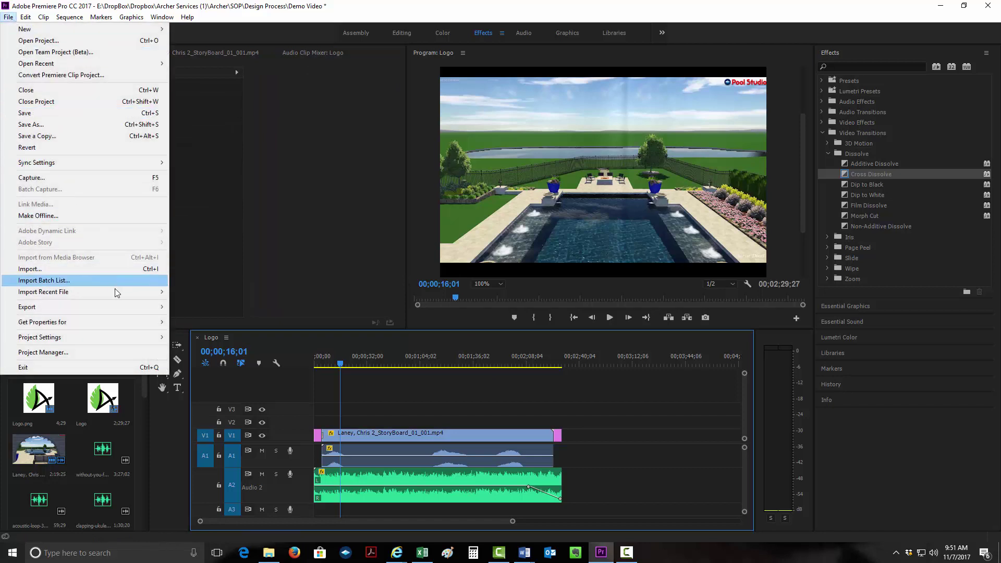
mouse_move(159, 307)
left_click(192, 306)
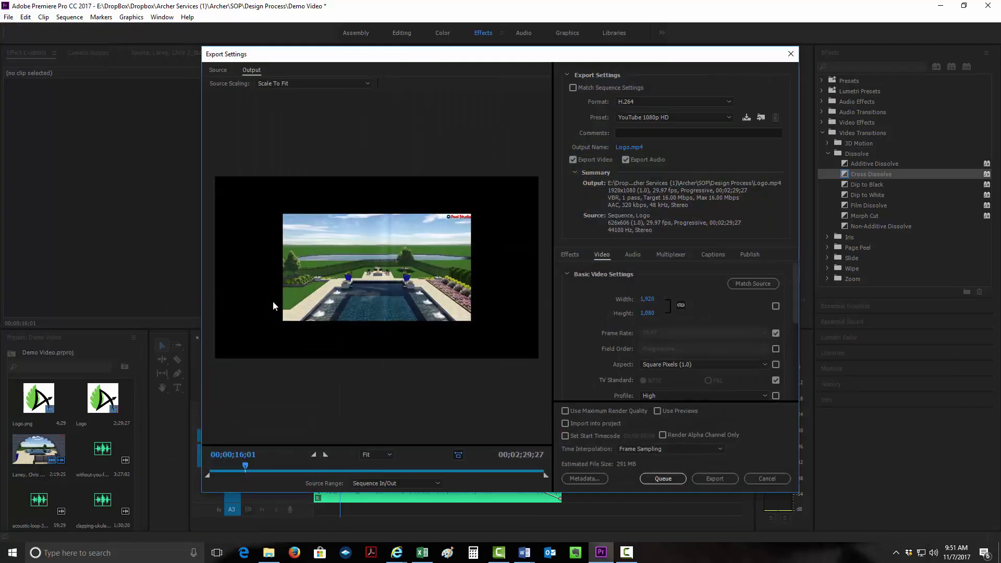
left_click(681, 116)
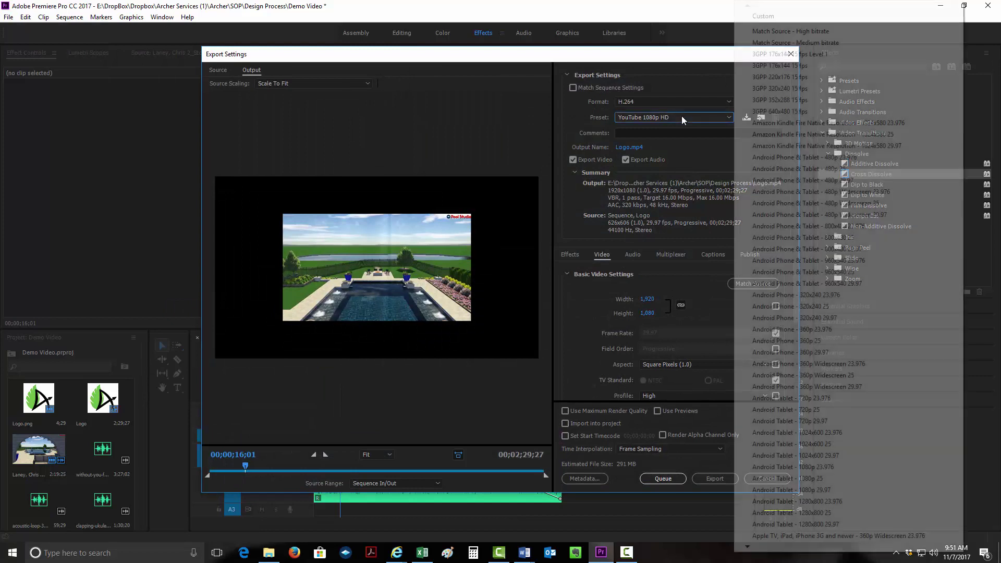
left_click(779, 32)
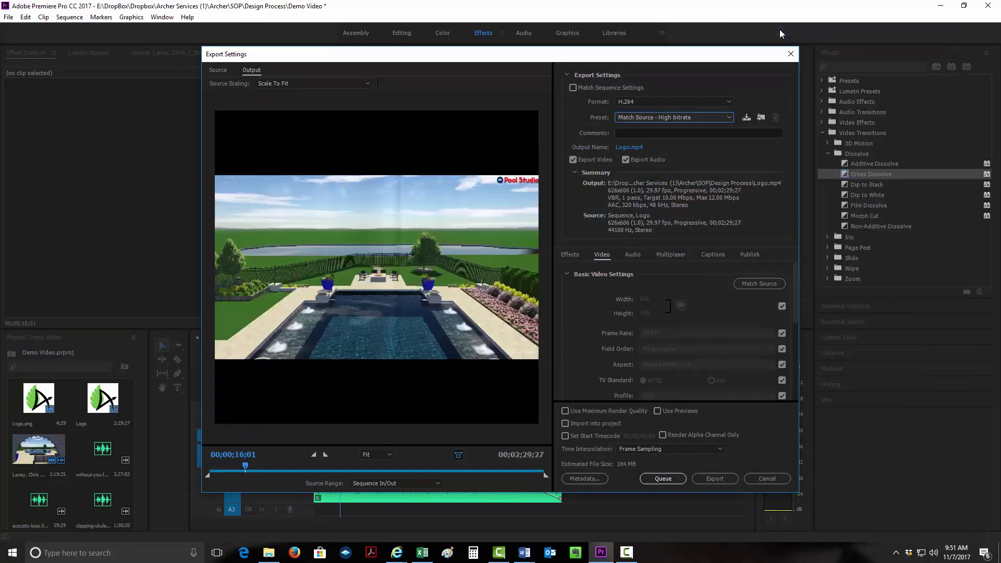
Step: Name the export output file Demo Video in the Design Process folder
left_click(631, 147)
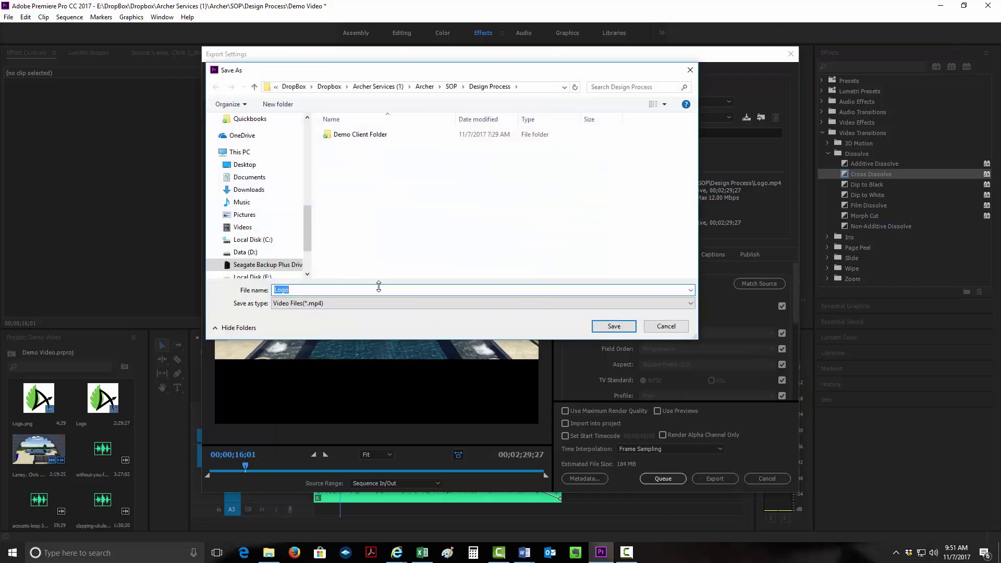
type("Demo")
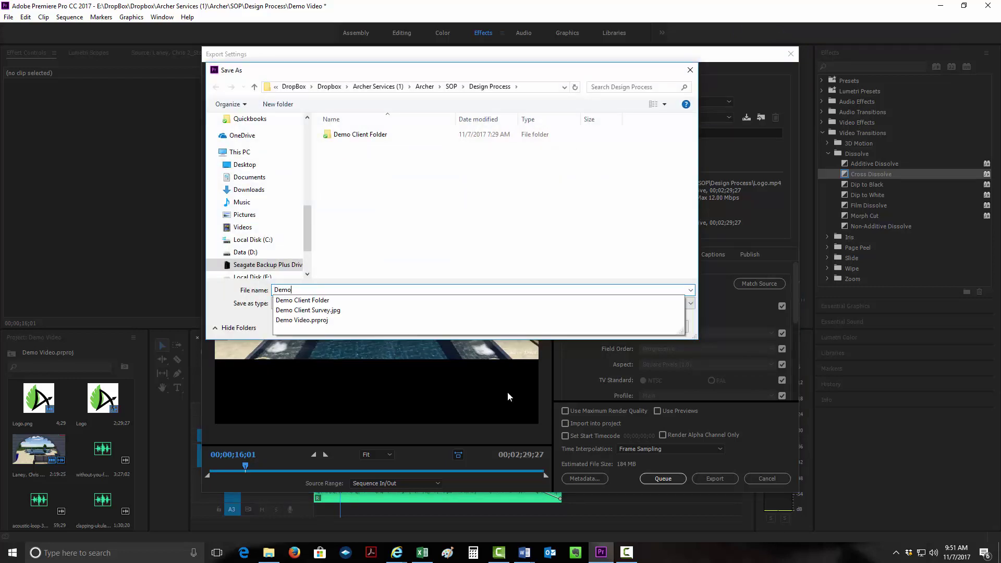
type(" Video")
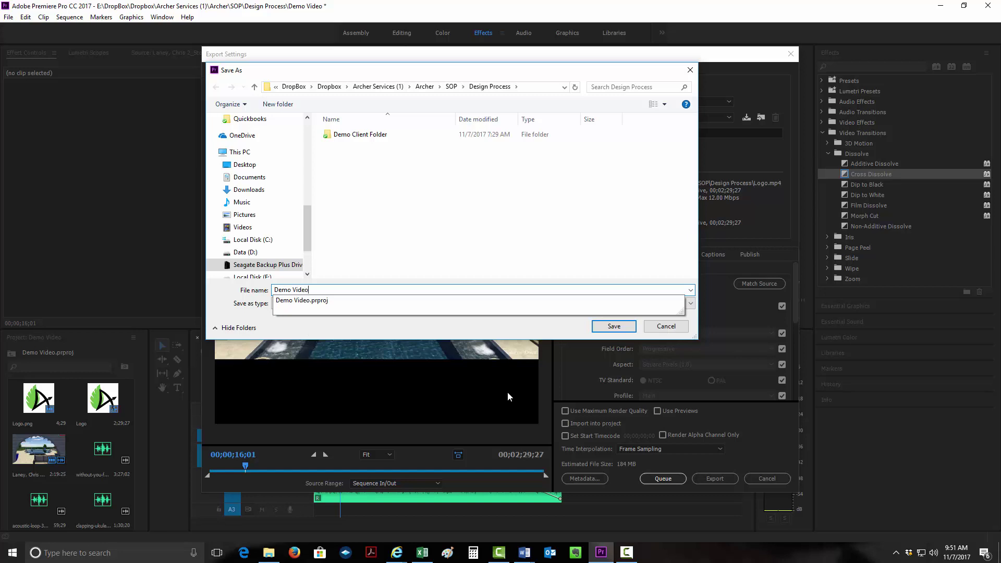
key("Return")
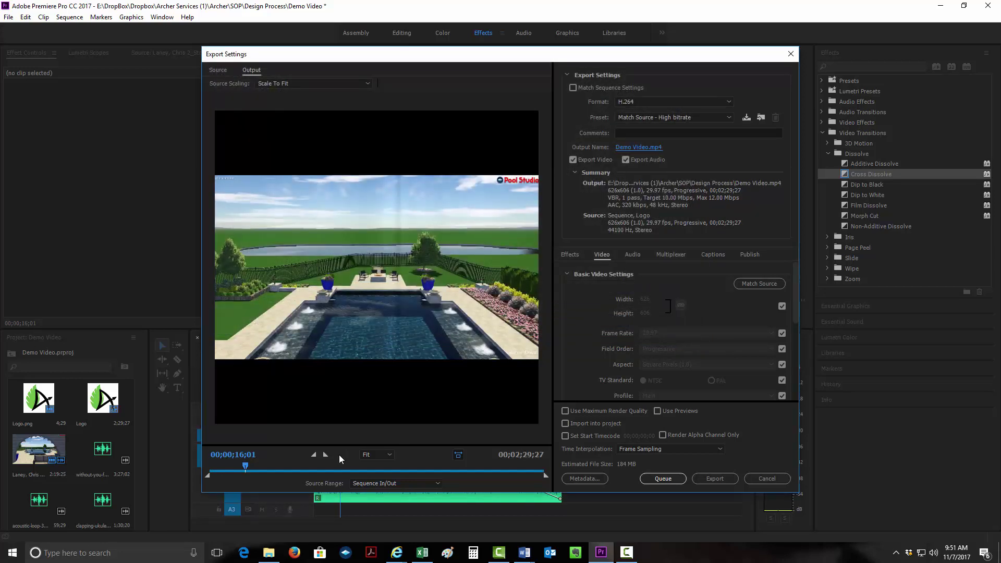
Step: Preview the export frame at 00;00;57;24, and check the YouTube video page in Internet Explorer before returning to the export settings
left_click_drag(245, 461, 340, 462)
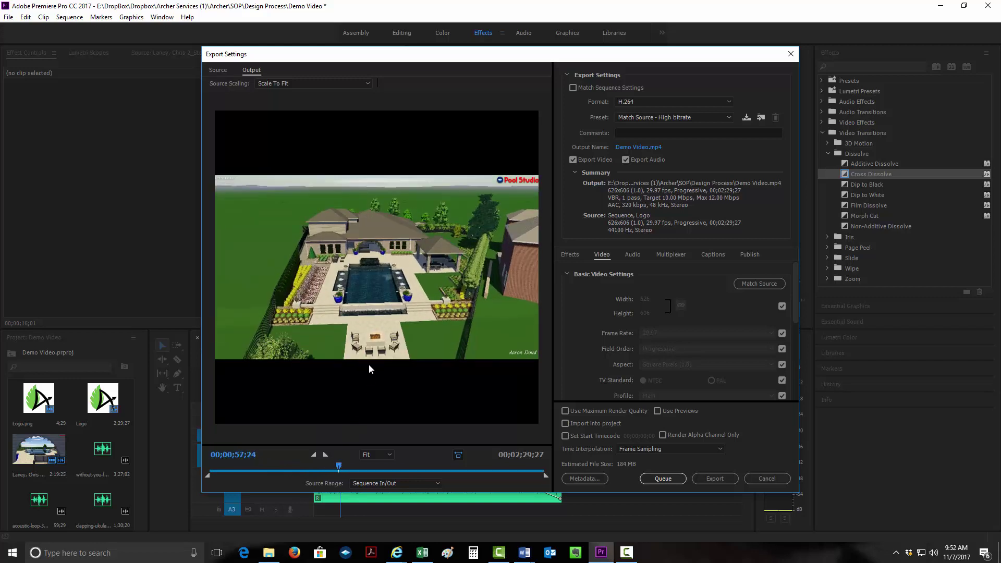
key("alt+Tab")
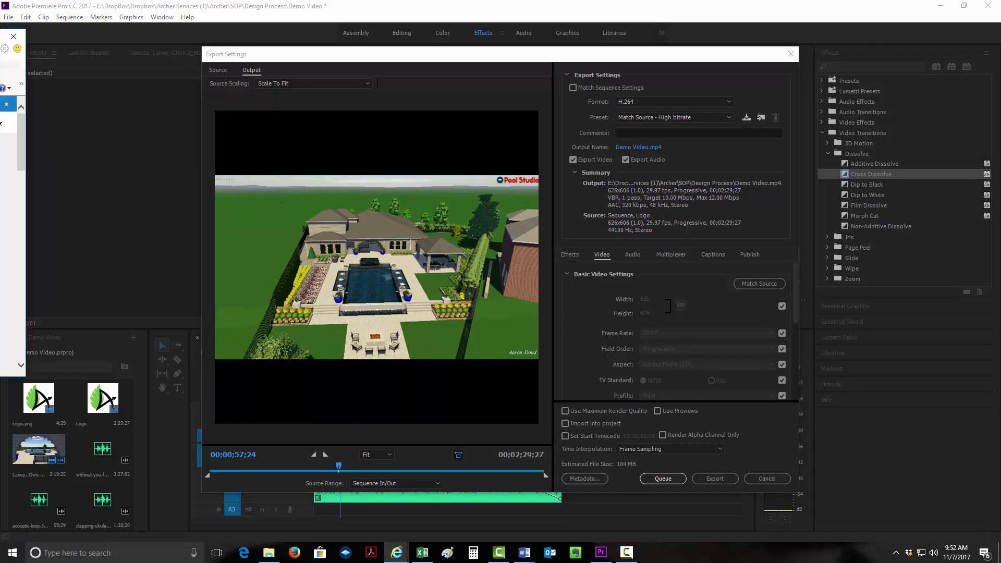
left_click(396, 552)
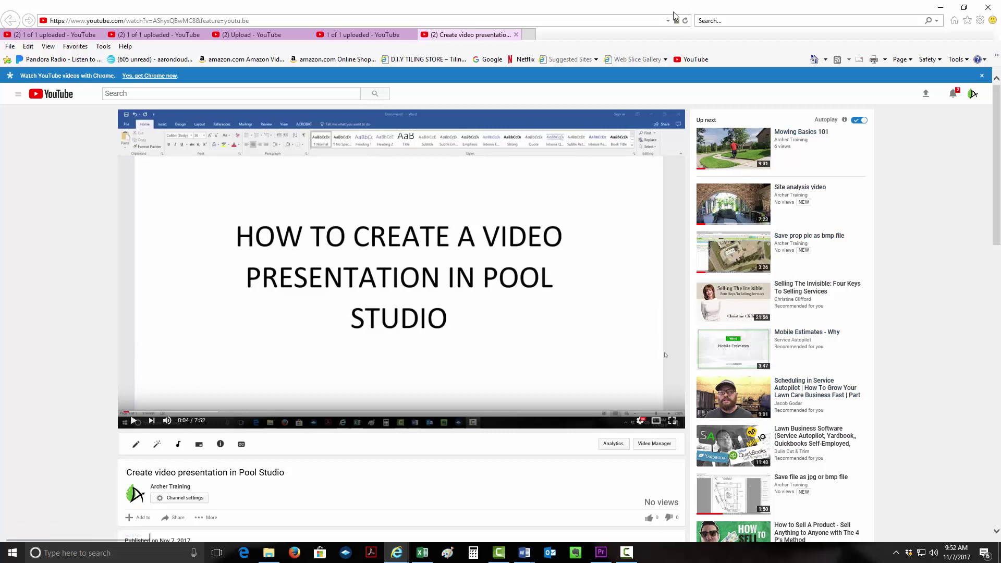
key("super+Down")
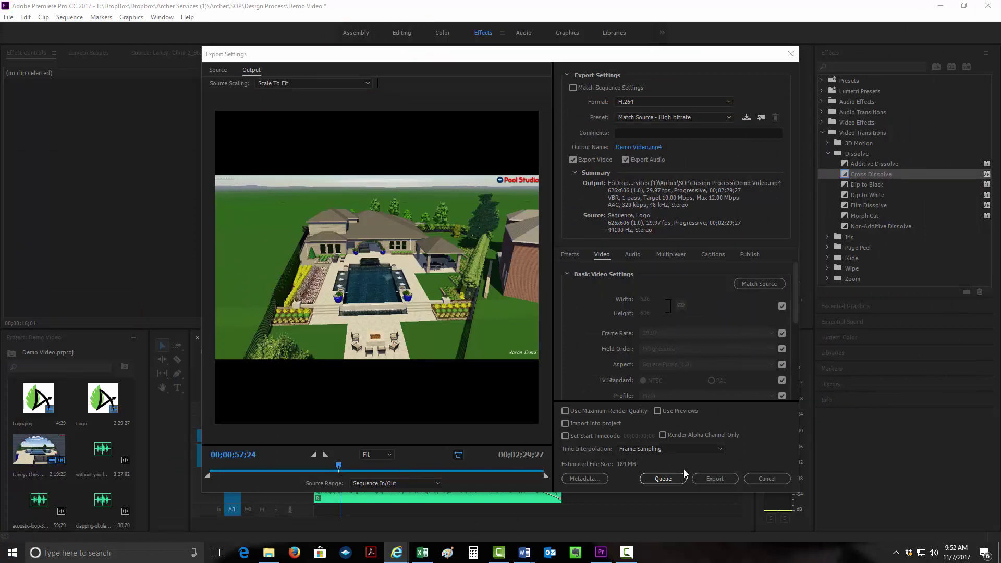
Step: Export the sequence as Demo Video.mp4 with the current H.264 settings
left_click(712, 479)
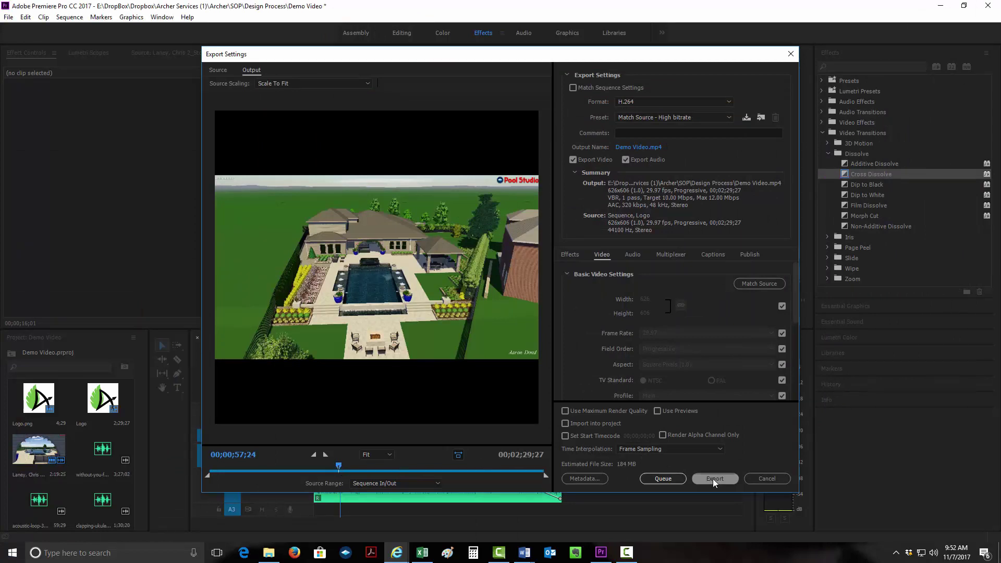